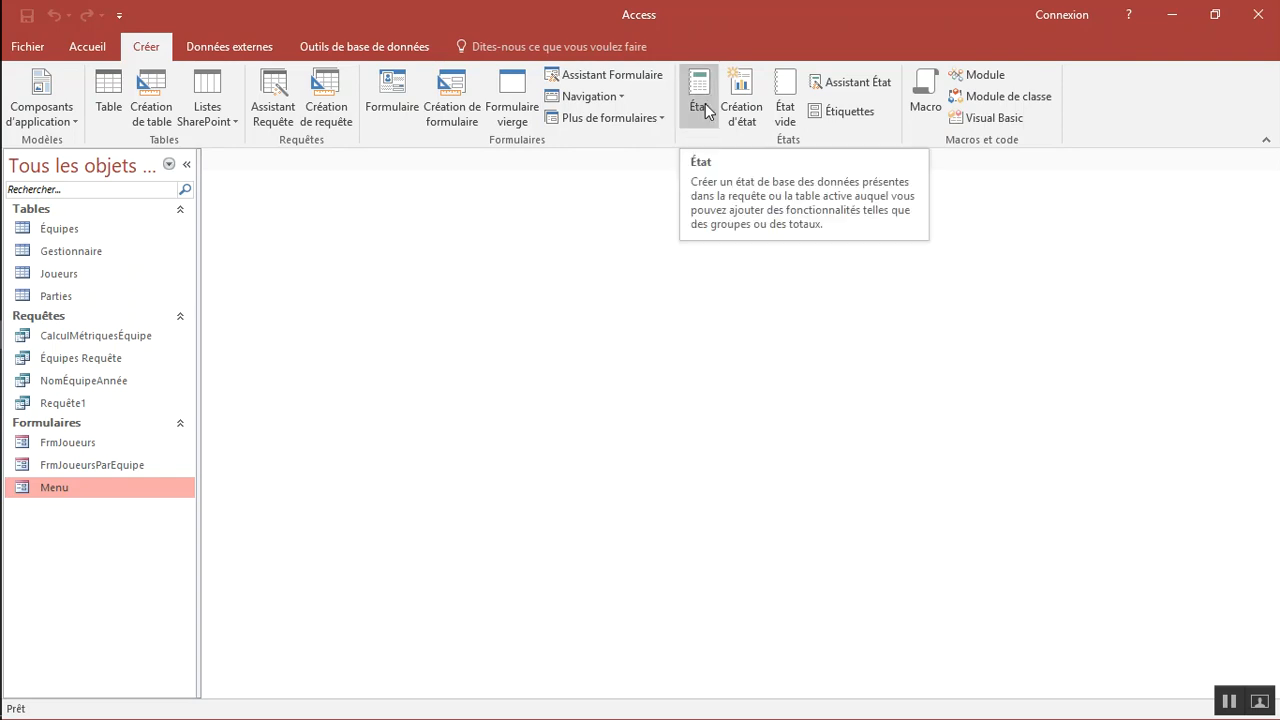
Generate a basic report from the Gestionnaire table, and close it without saving after checking its columns.
click(76, 228)
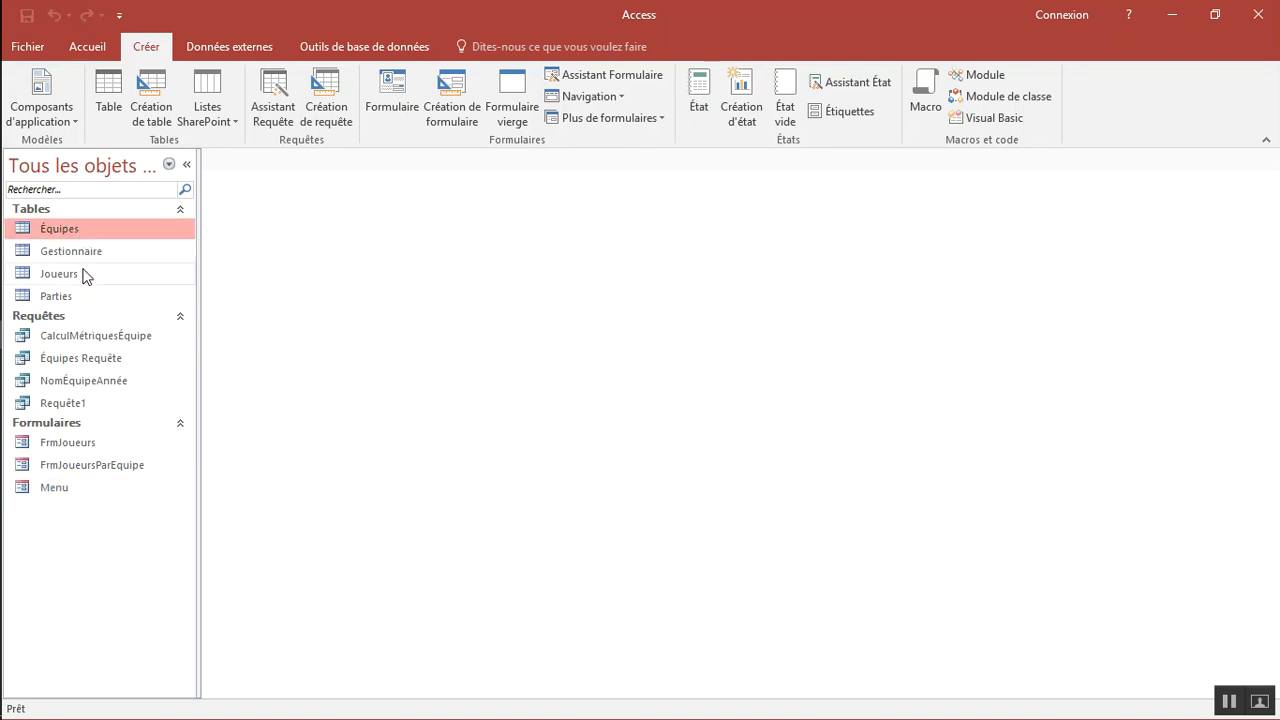
click(77, 251)
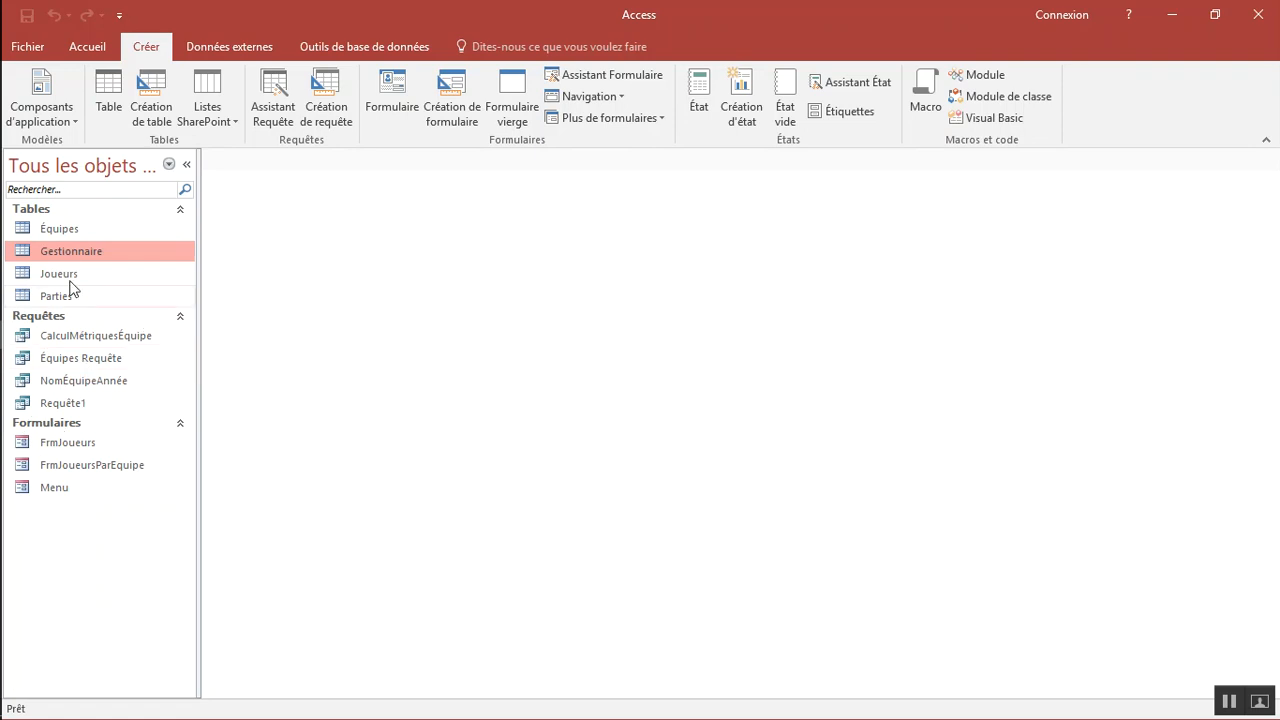
click(699, 97)
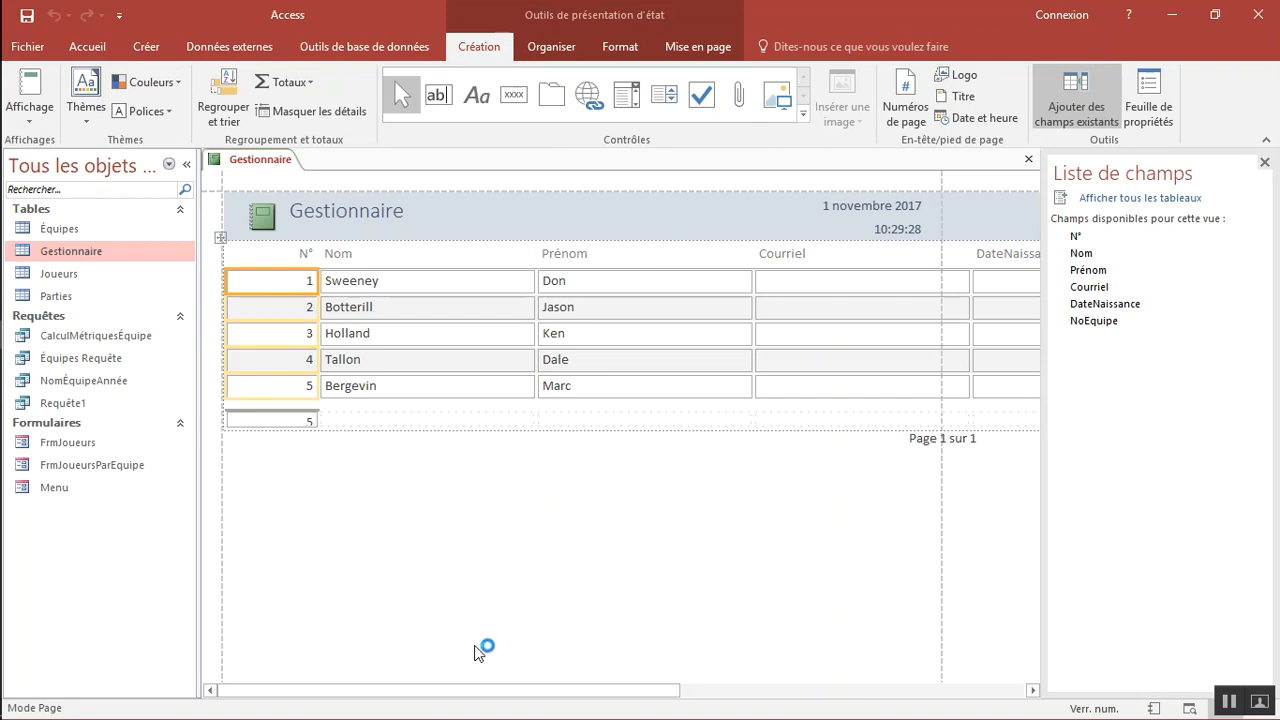
drag(457, 689, 637, 700)
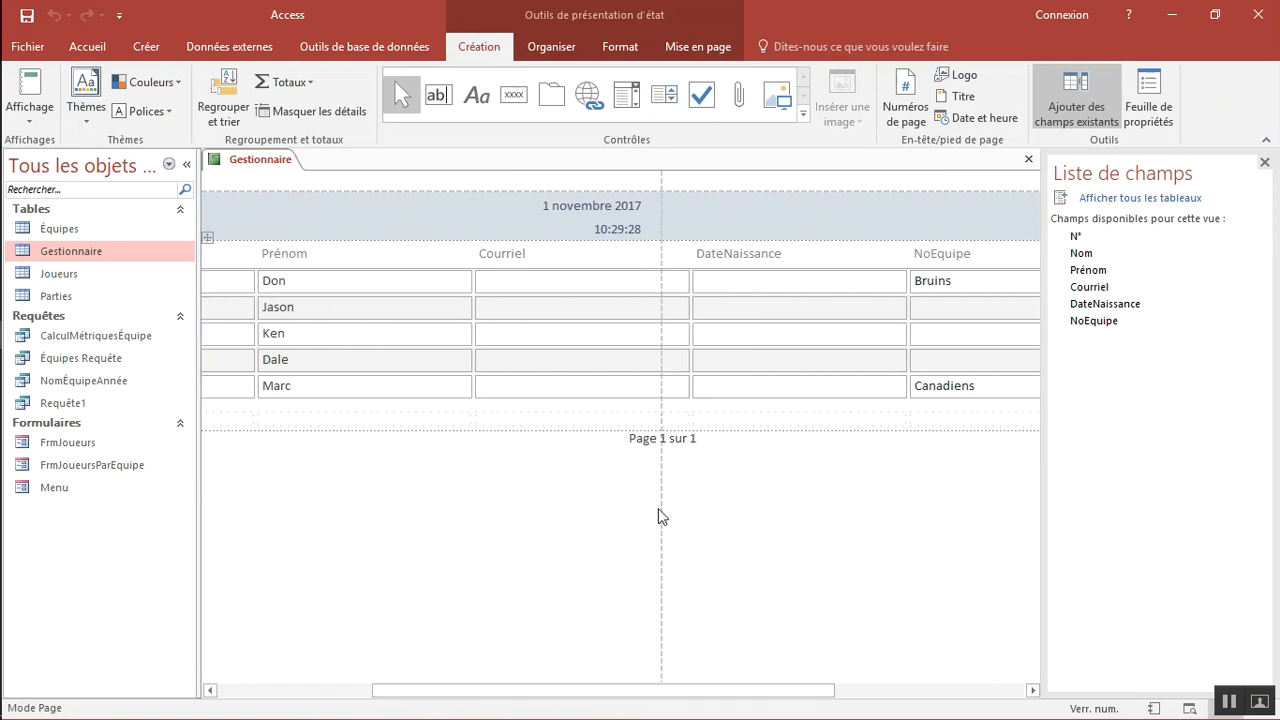
drag(629, 697, 400, 680)
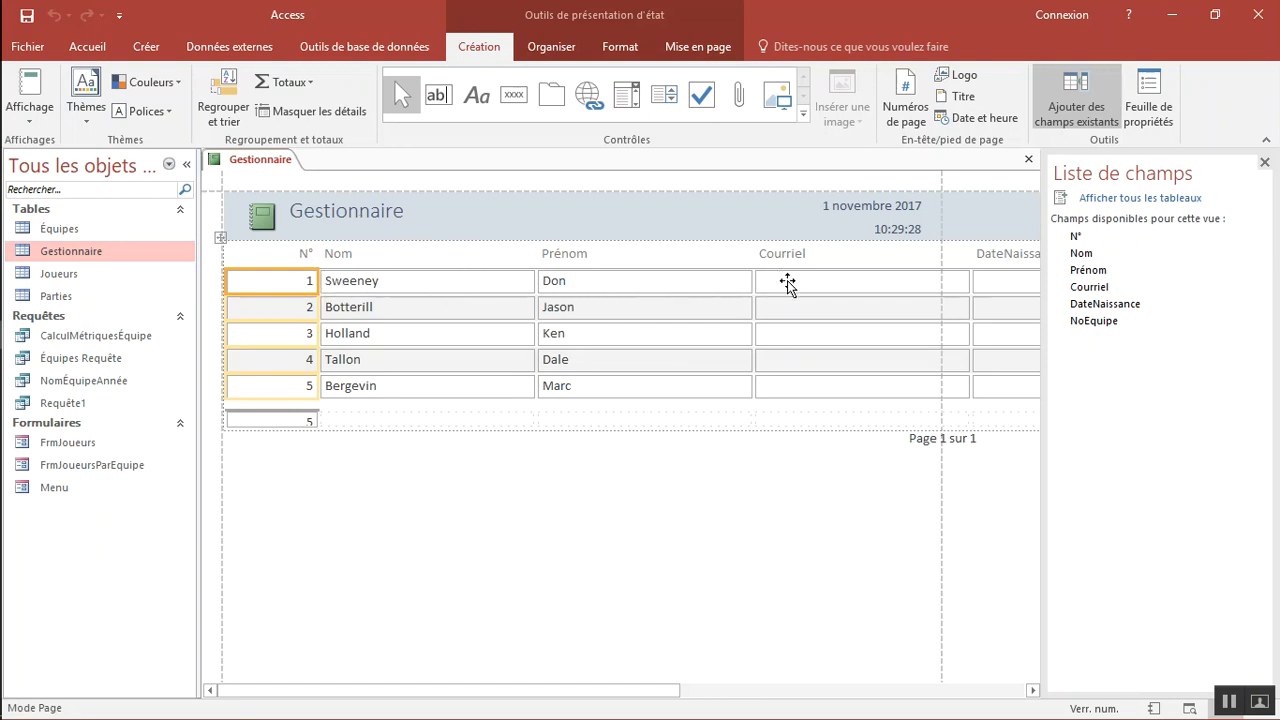
drag(503, 689, 374, 664)
middle_click(274, 160)
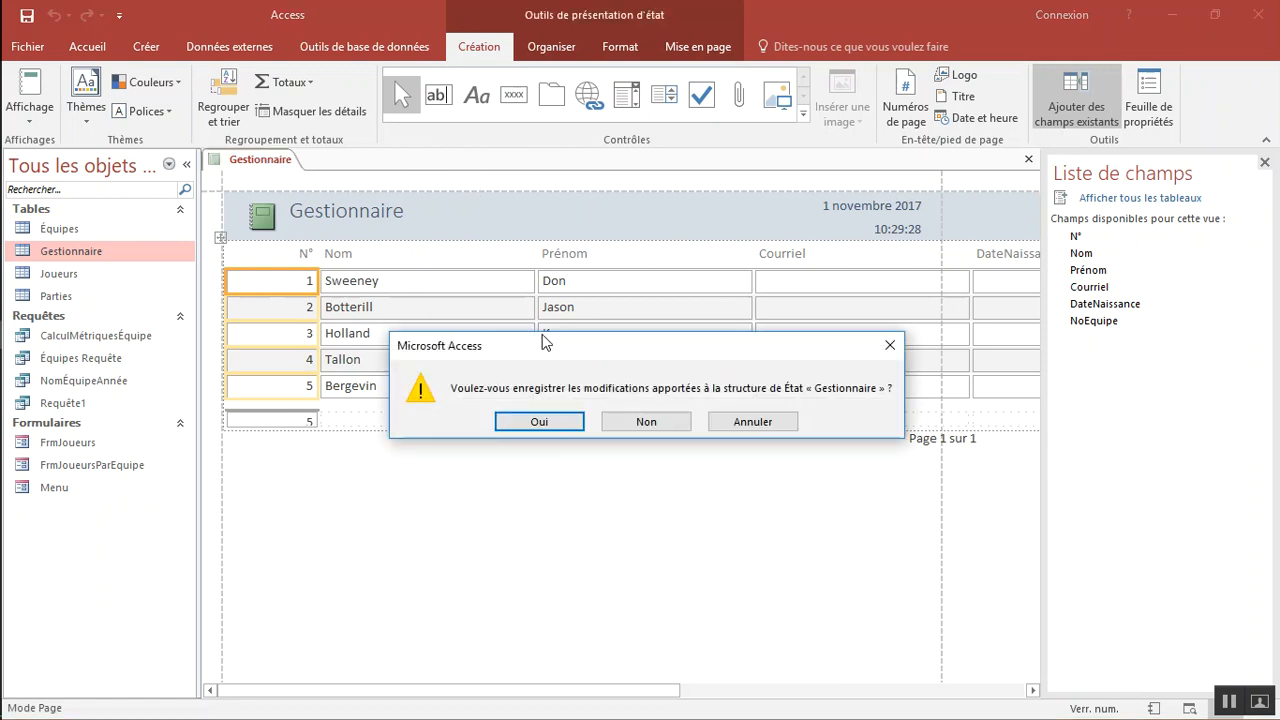
click(650, 421)
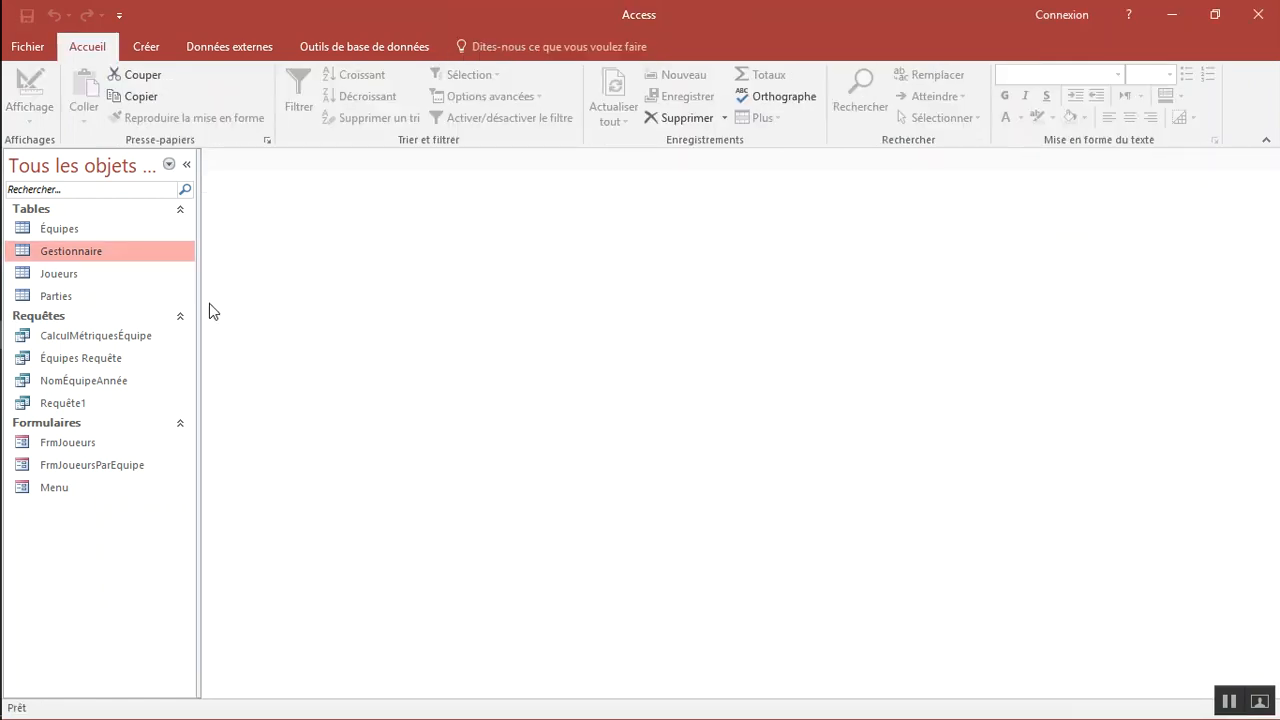
Start the Report Wizard (Assistant État) and add the Nom field from the Équipes table.
click(147, 46)
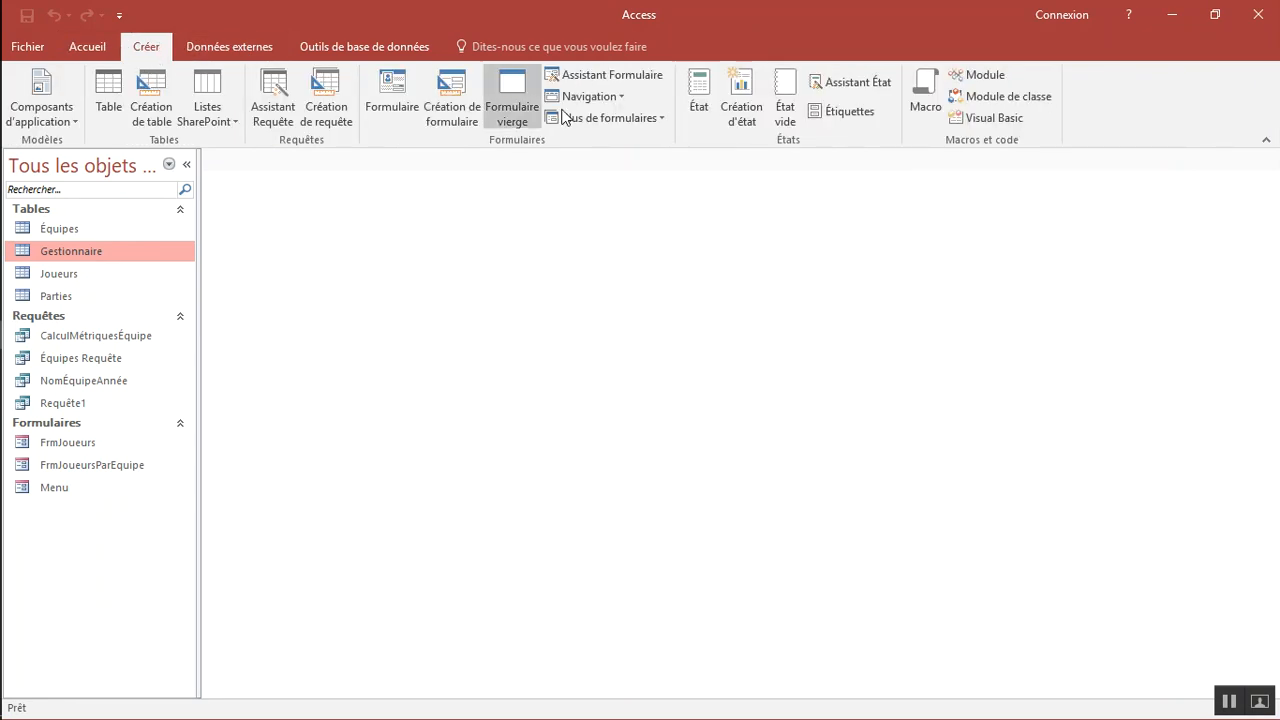
click(869, 89)
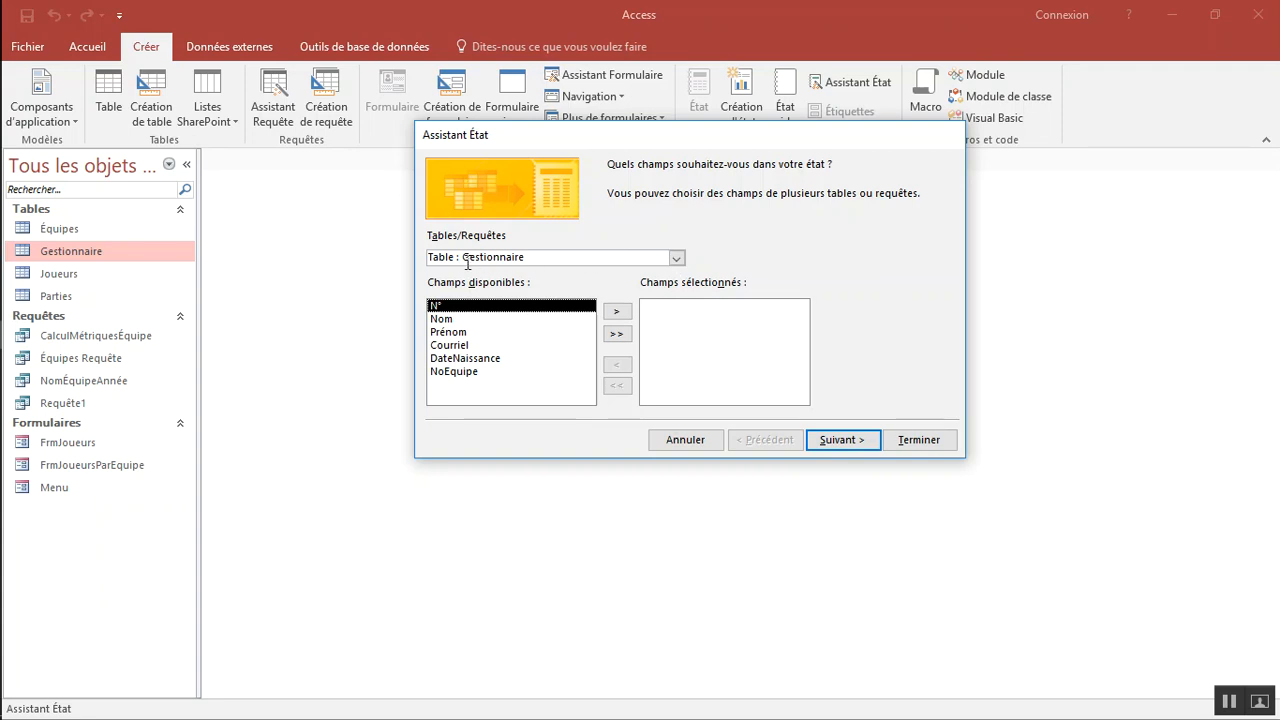
click(677, 259)
click(632, 276)
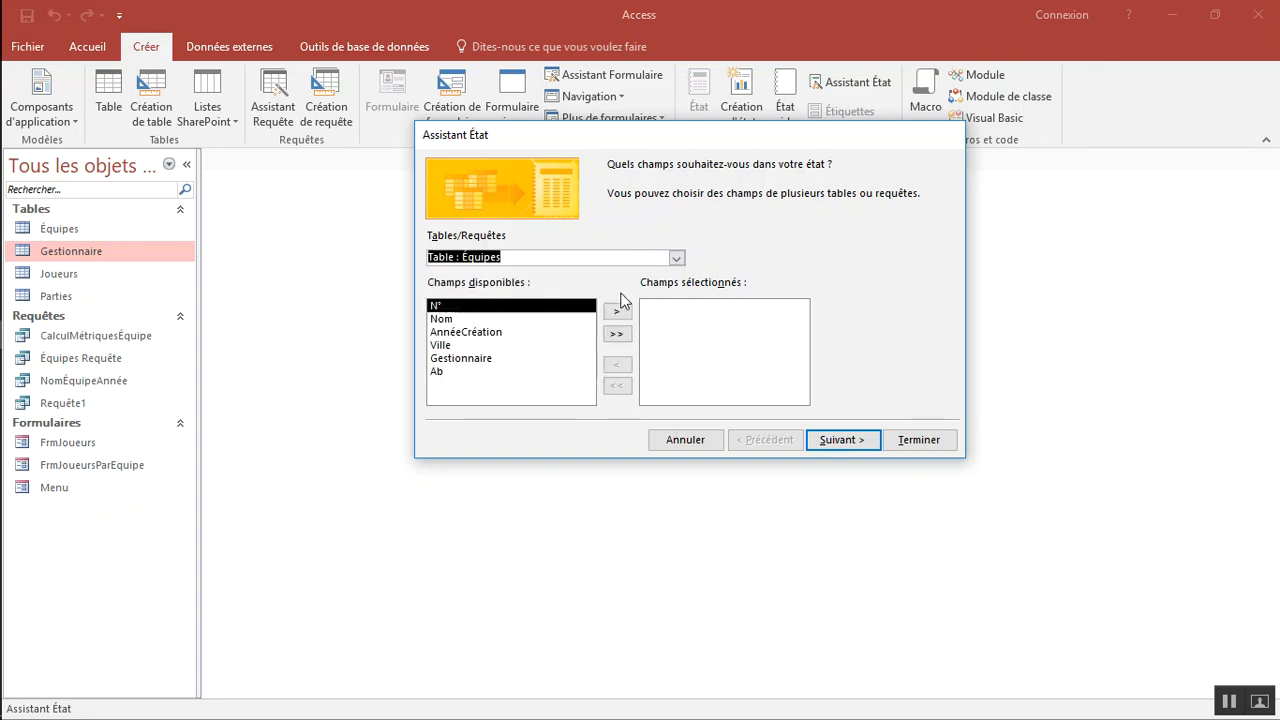
click(533, 319)
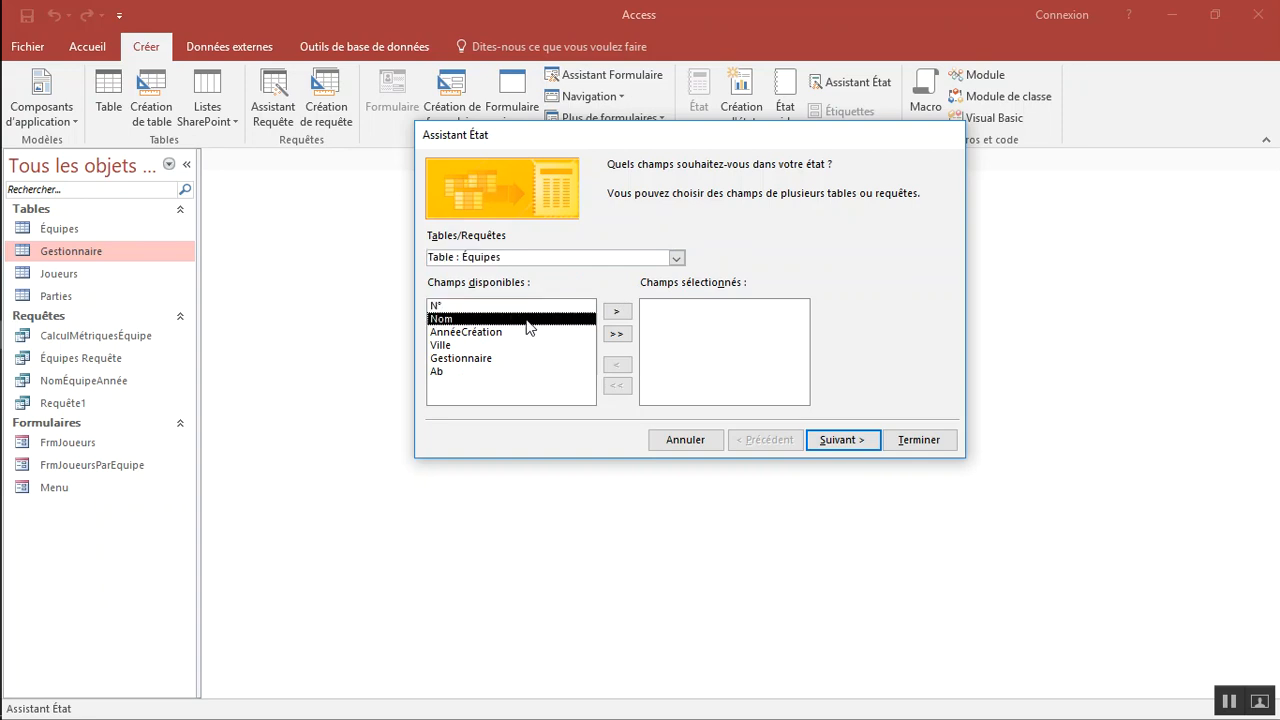
click(617, 312)
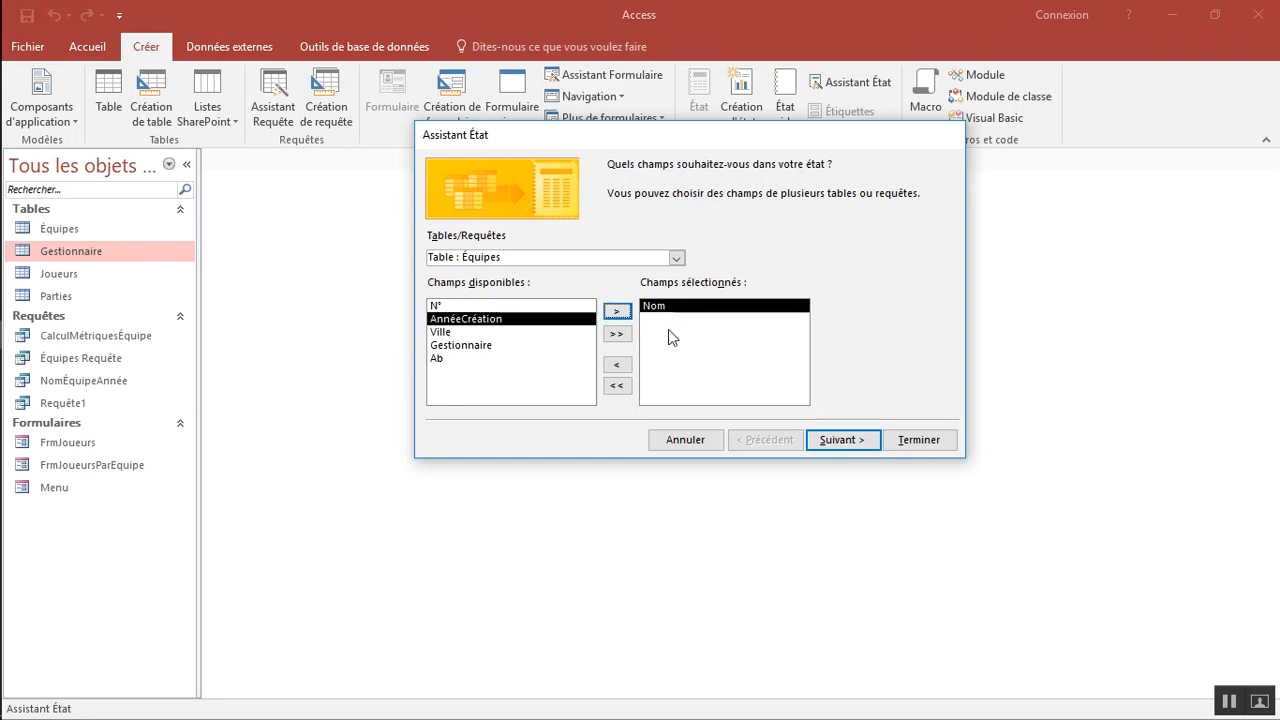
Add the Nom, Prénom and Bâton fields from the Joueurs table to the report's selected fields.
click(677, 260)
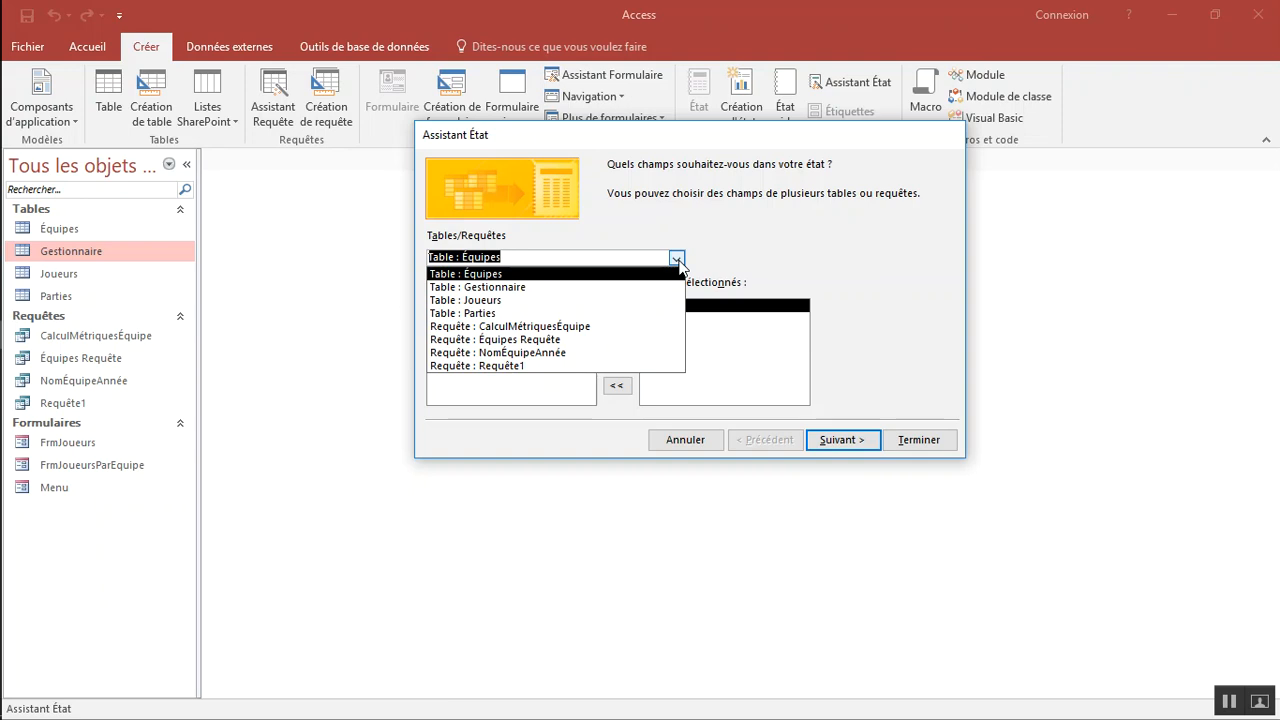
click(532, 301)
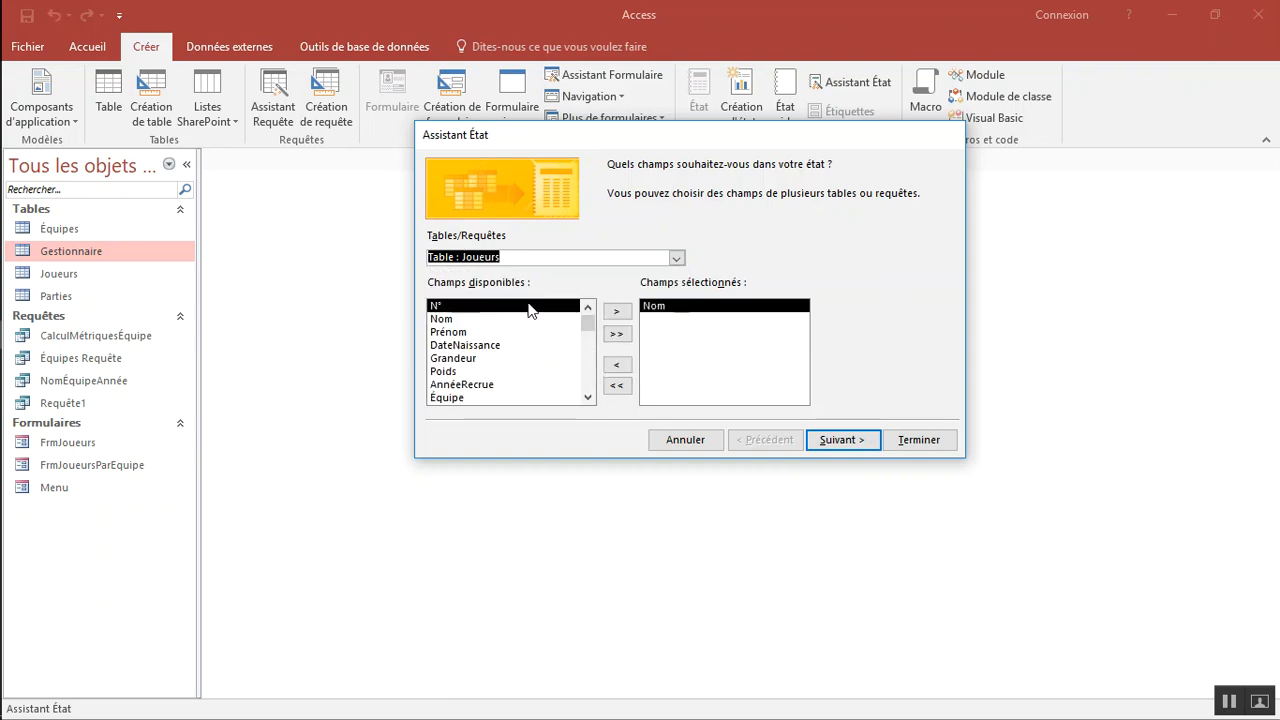
click(495, 319)
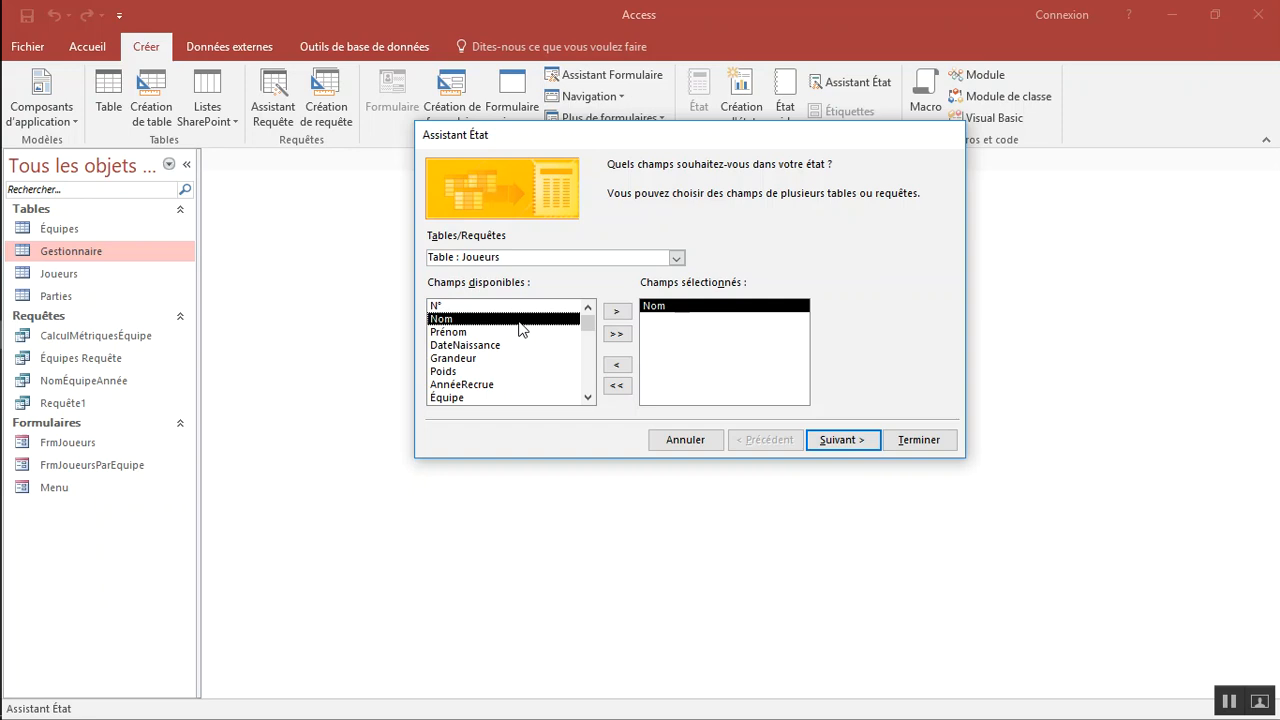
click(617, 311)
click(617, 311)
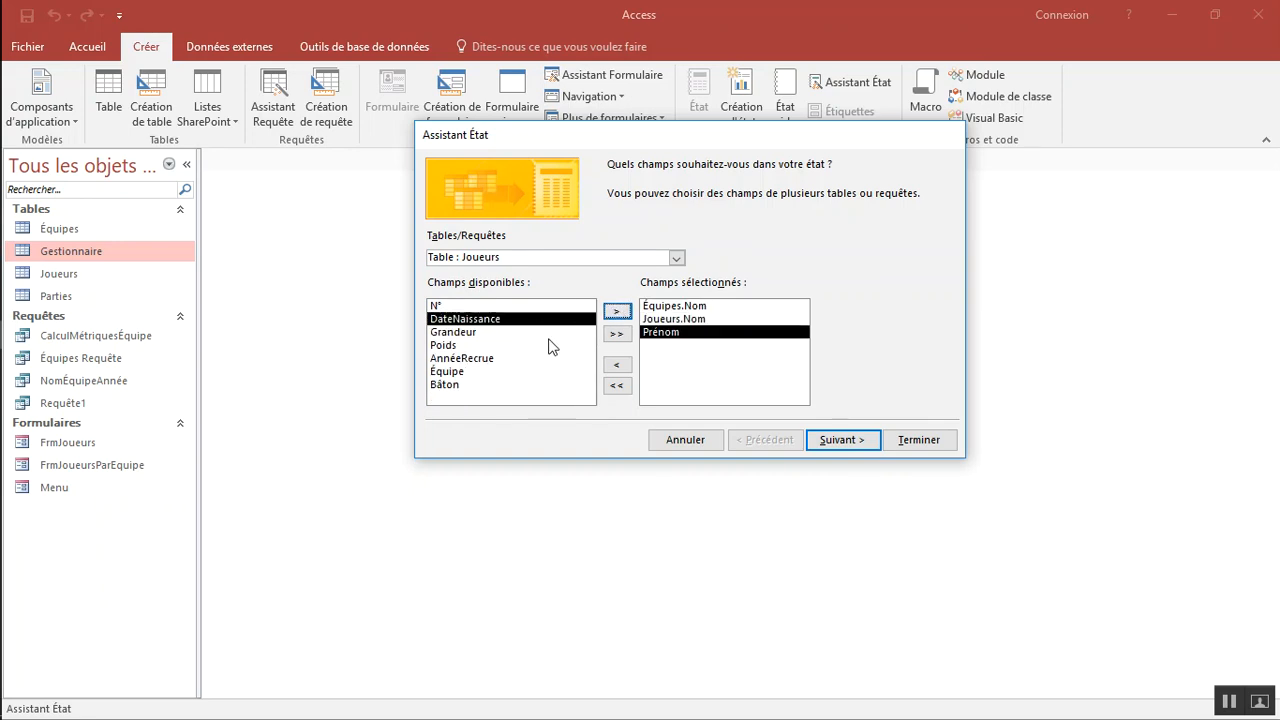
click(466, 385)
click(622, 313)
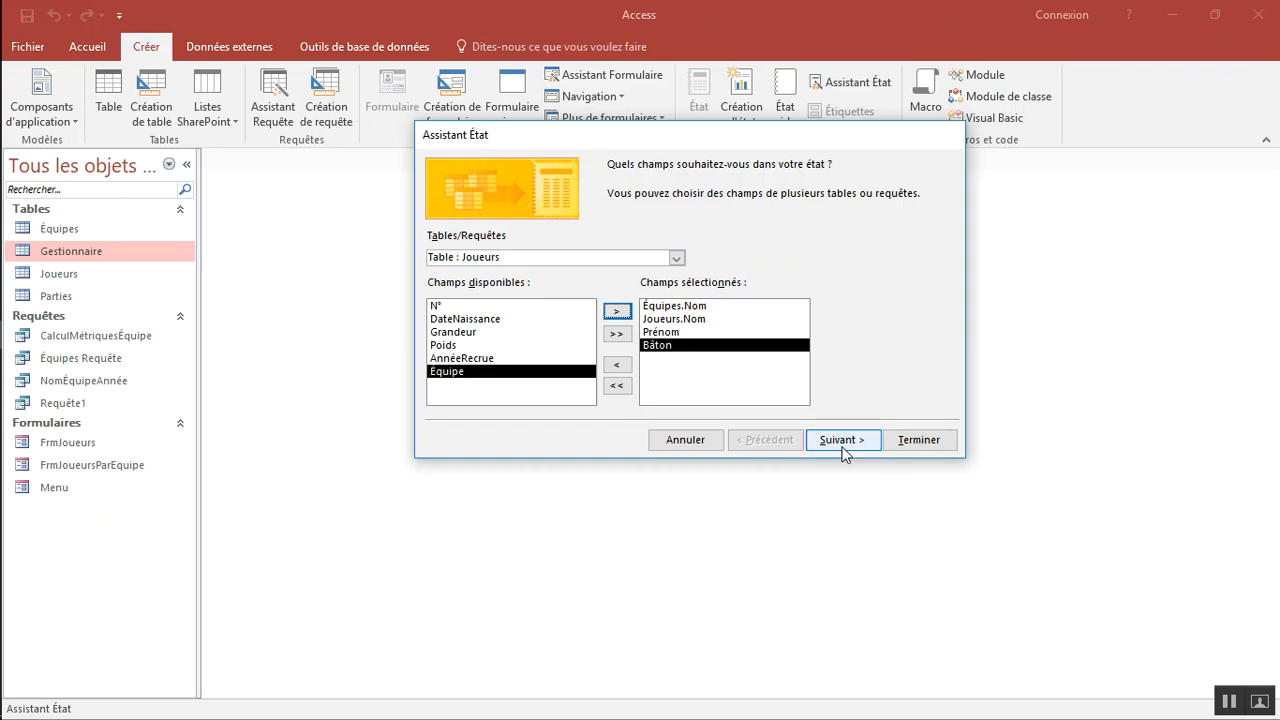
click(844, 442)
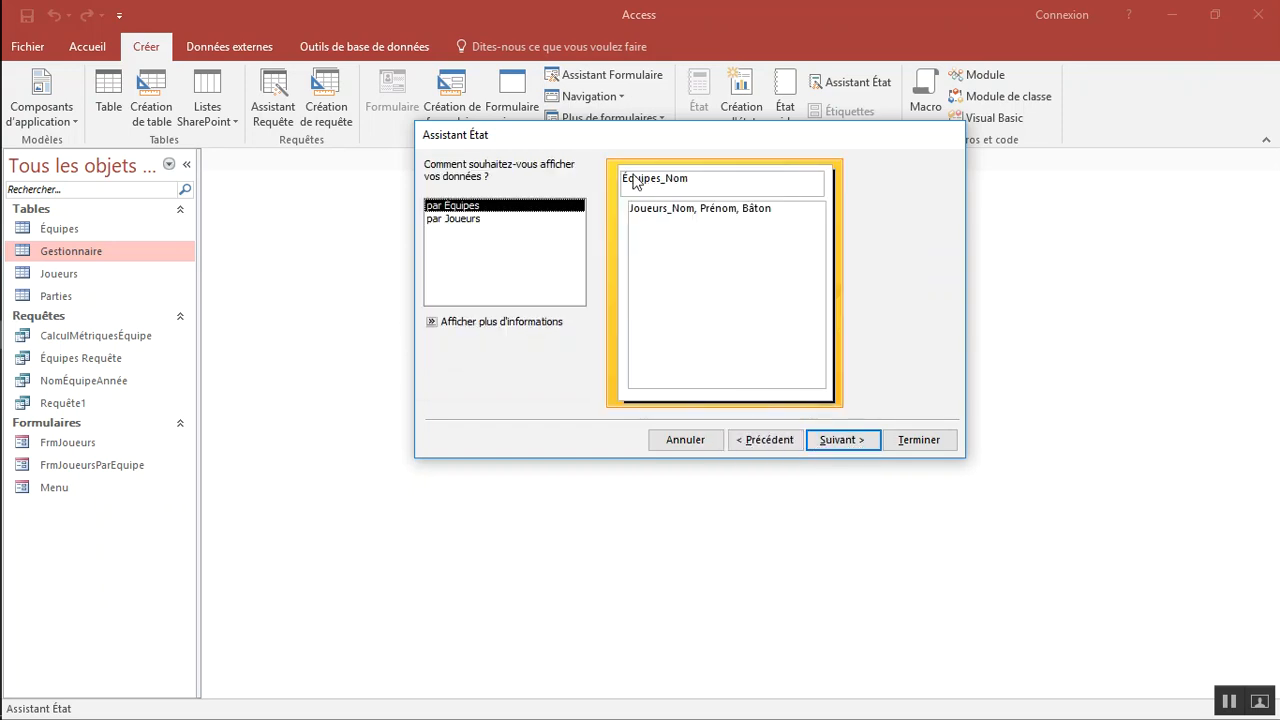
Present the report data by Équipes and add Bâton as a grouping level.
click(487, 221)
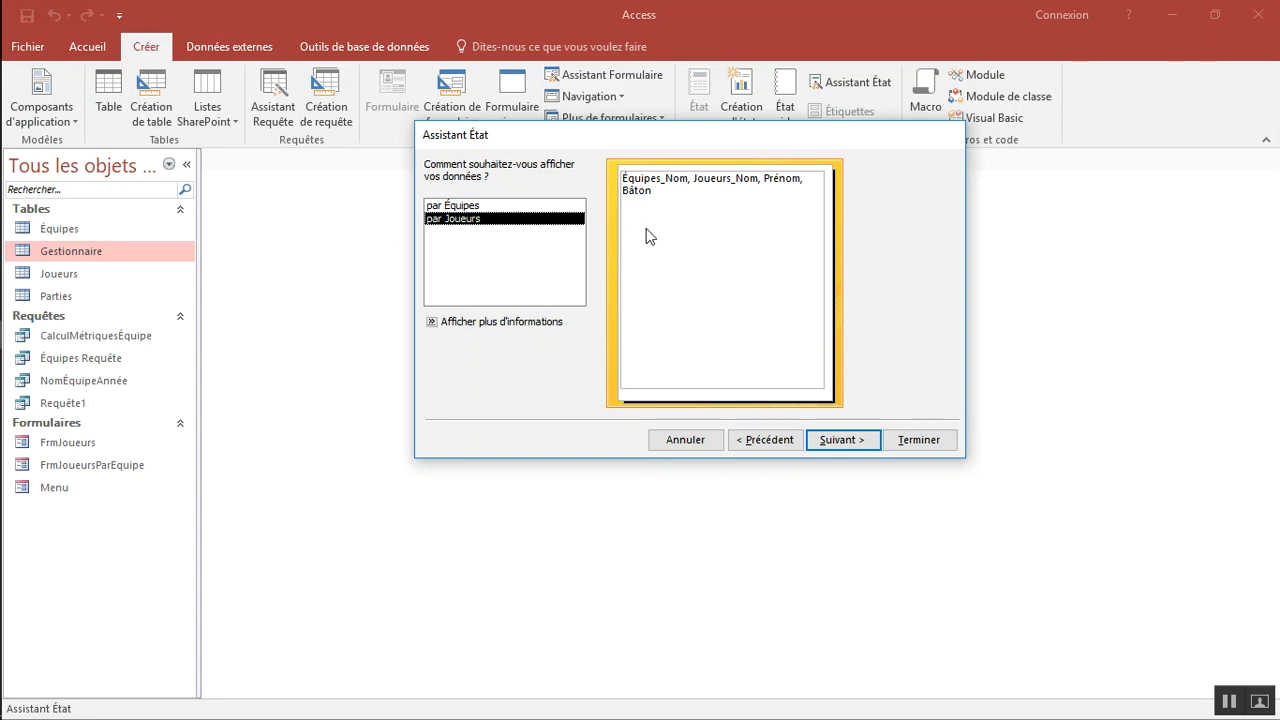
click(515, 205)
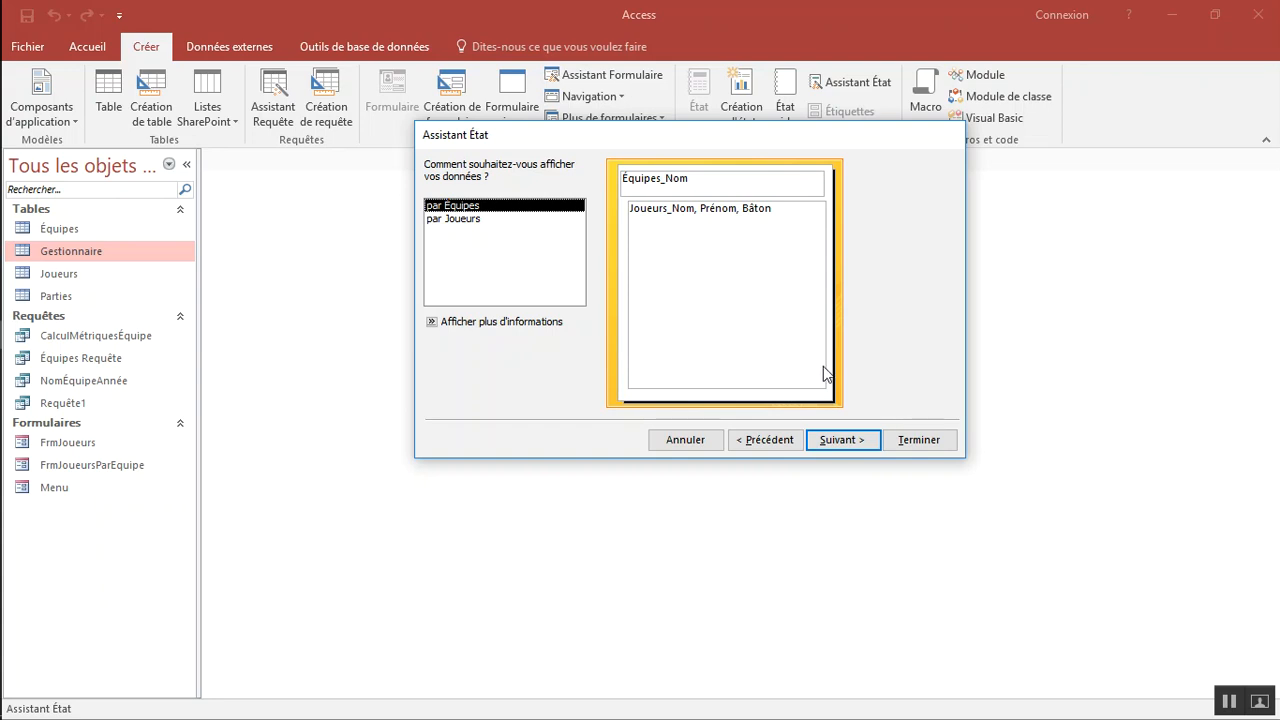
click(828, 443)
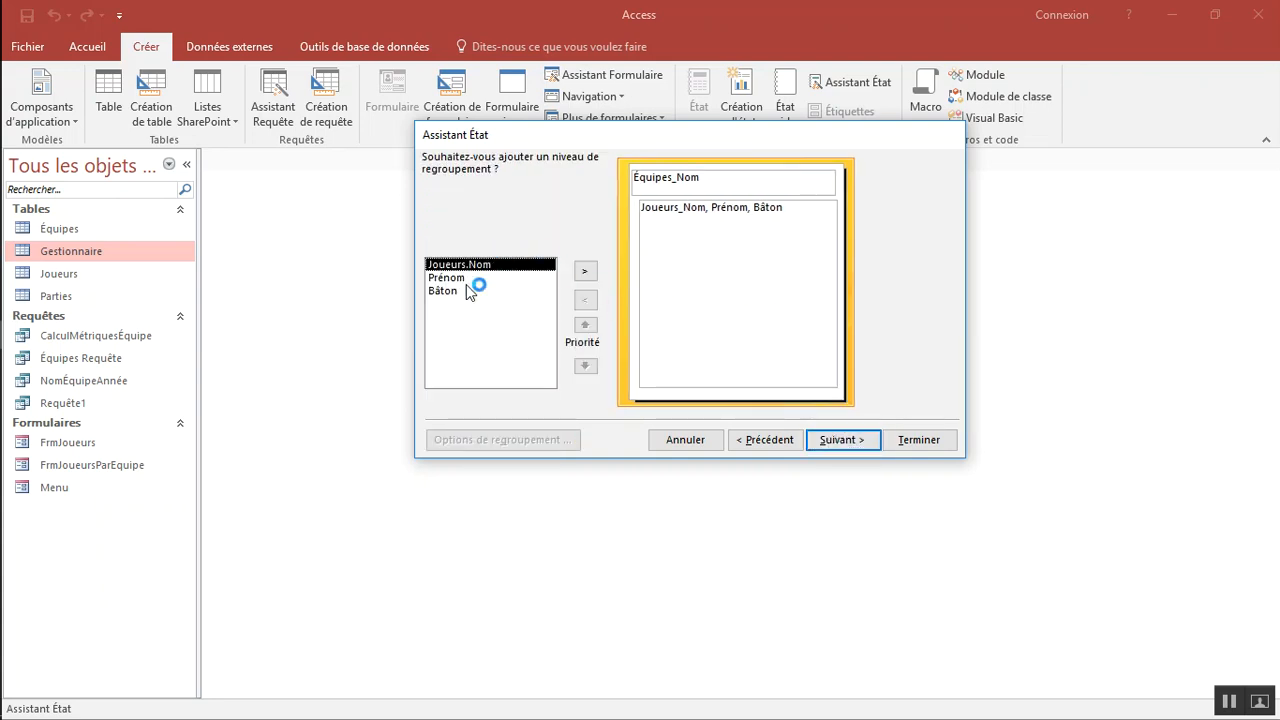
click(470, 291)
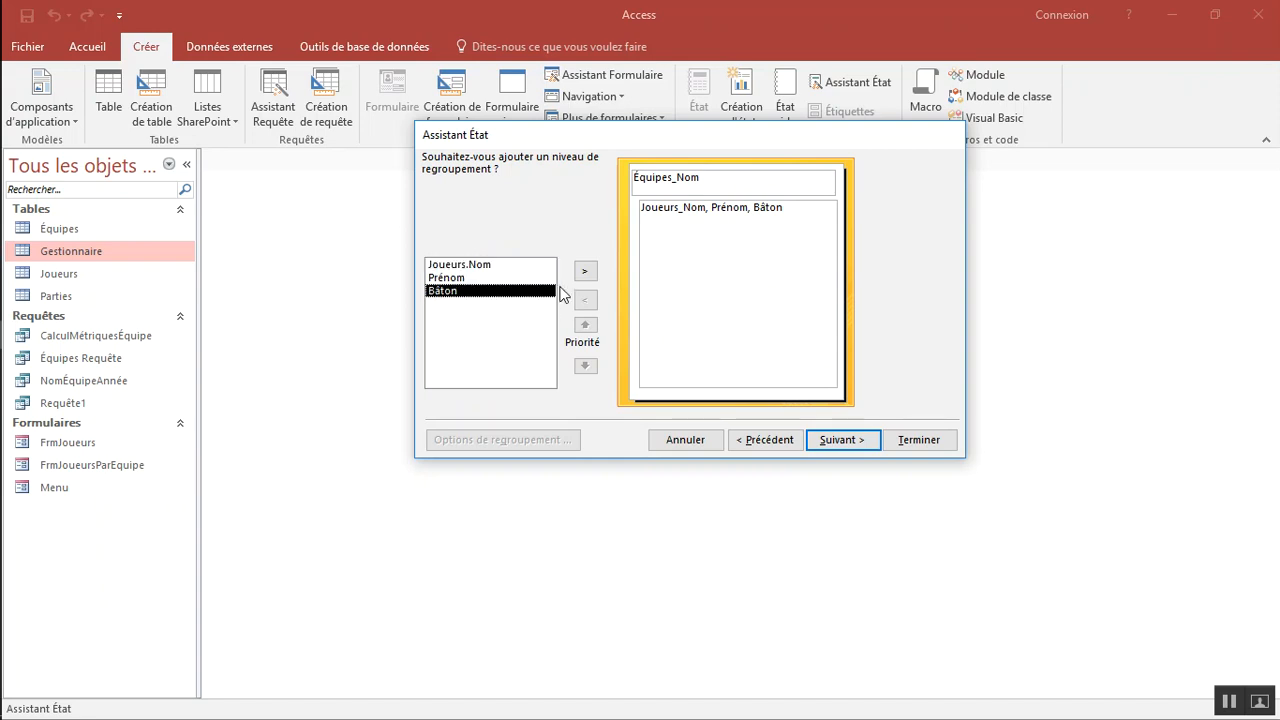
click(584, 271)
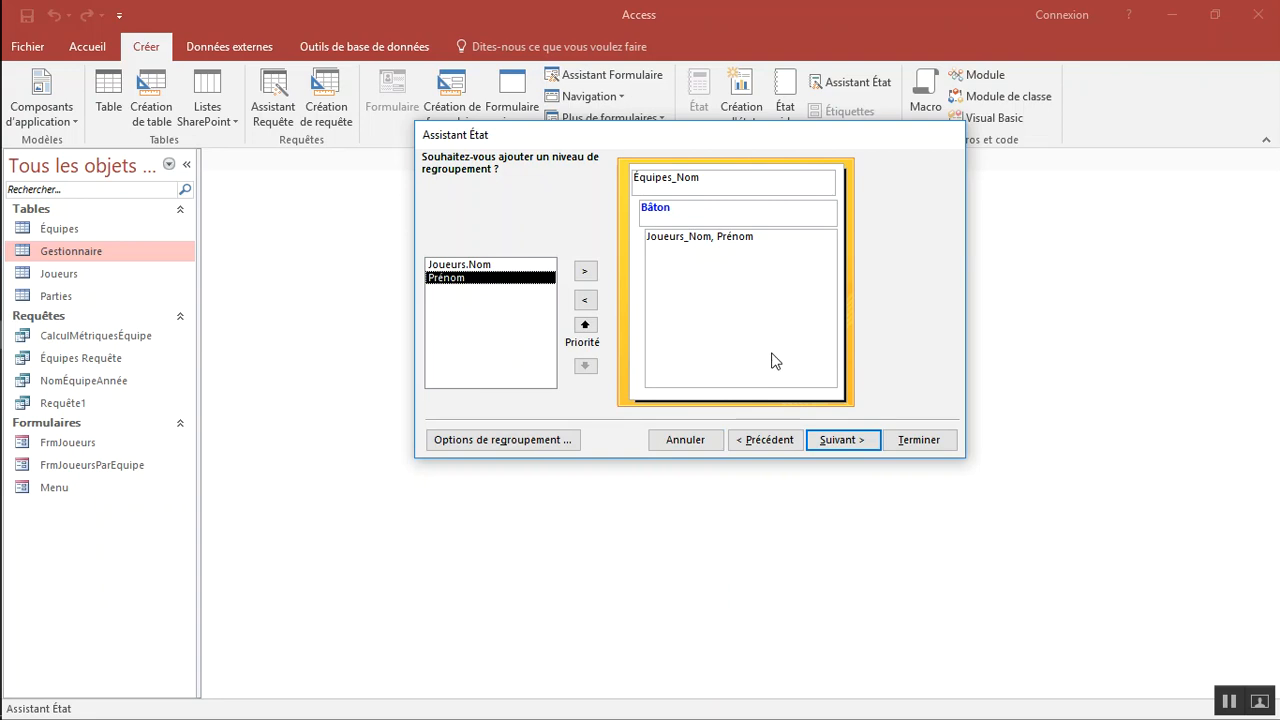
click(842, 443)
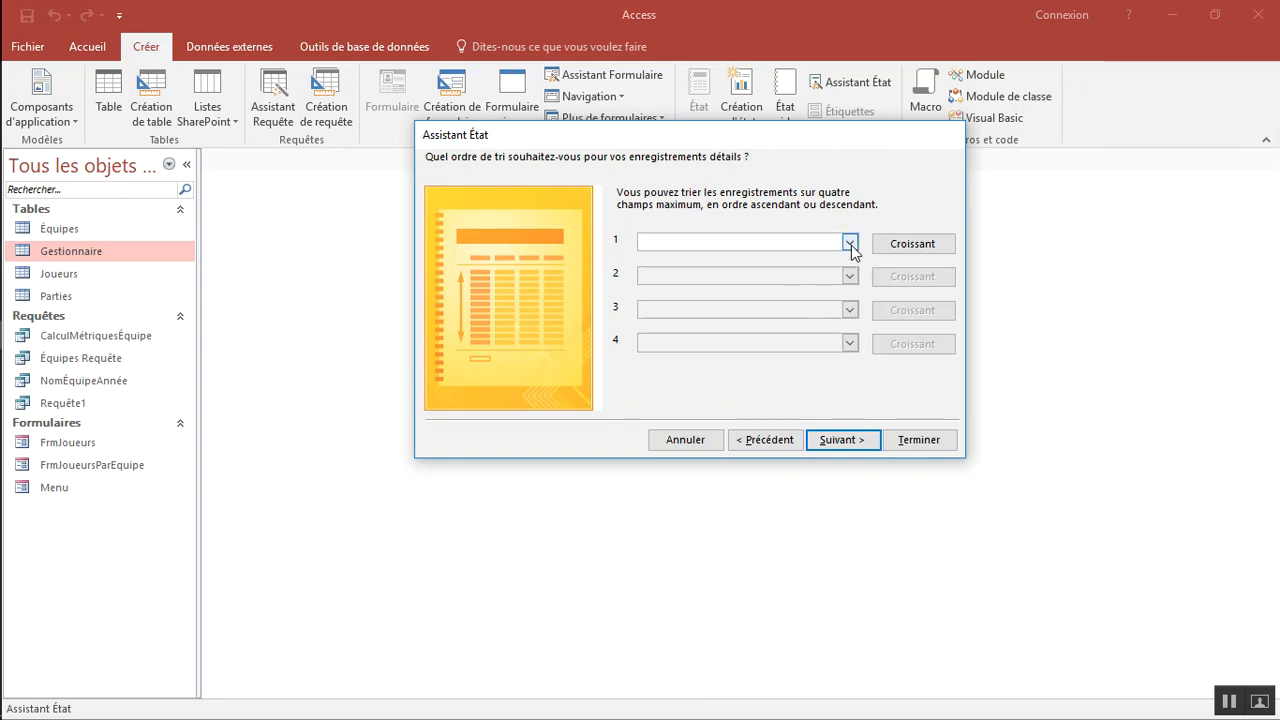
Check which fields are offered for sorting, and go back to review the report's grouping hierarchy.
click(850, 244)
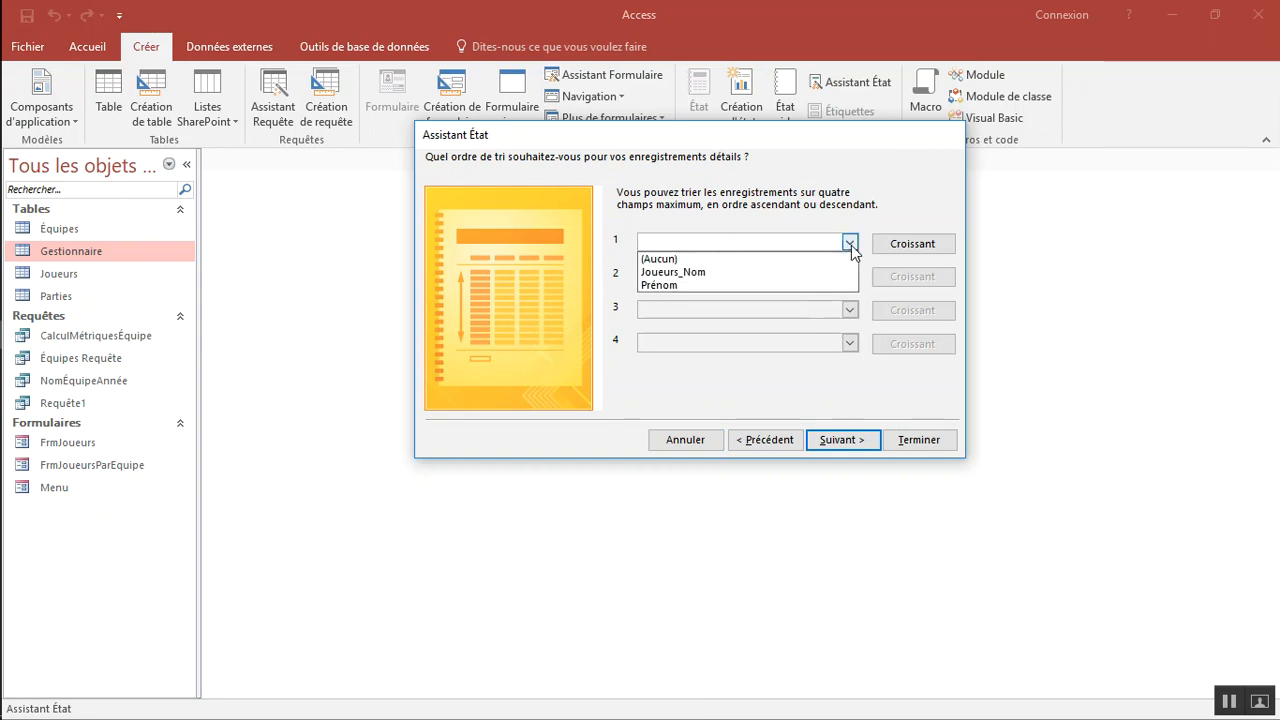
click(849, 243)
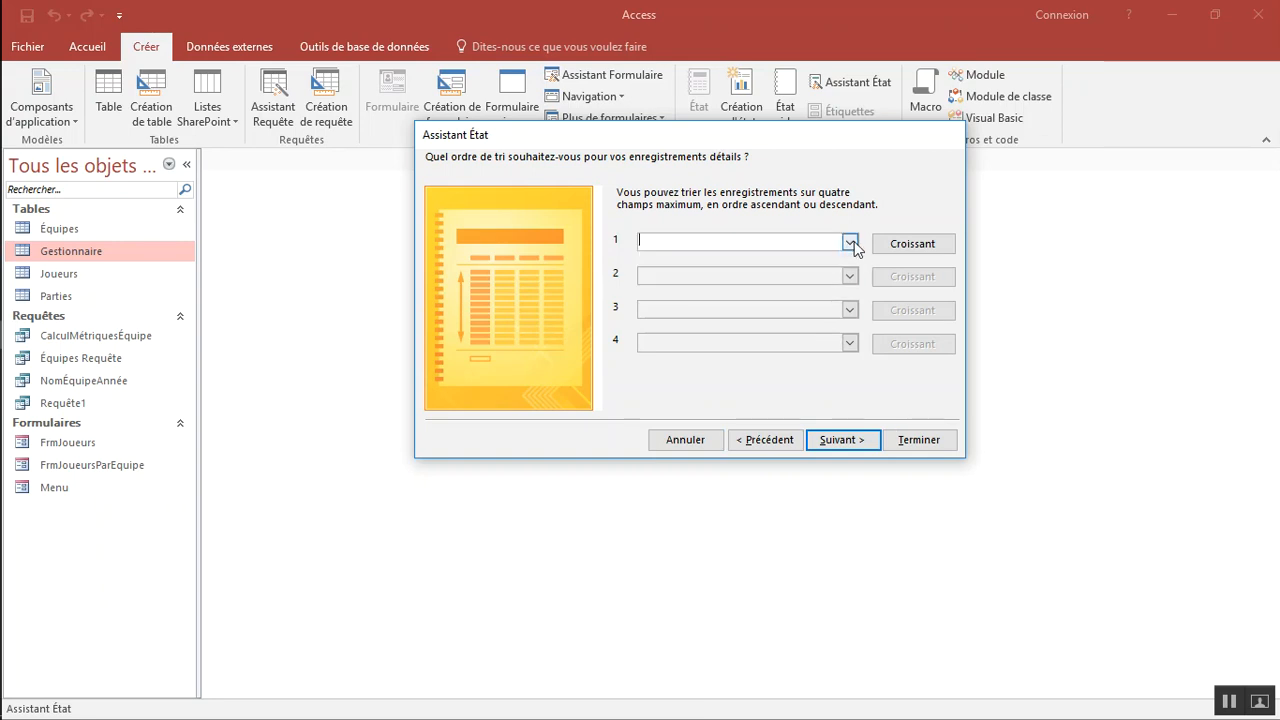
click(762, 441)
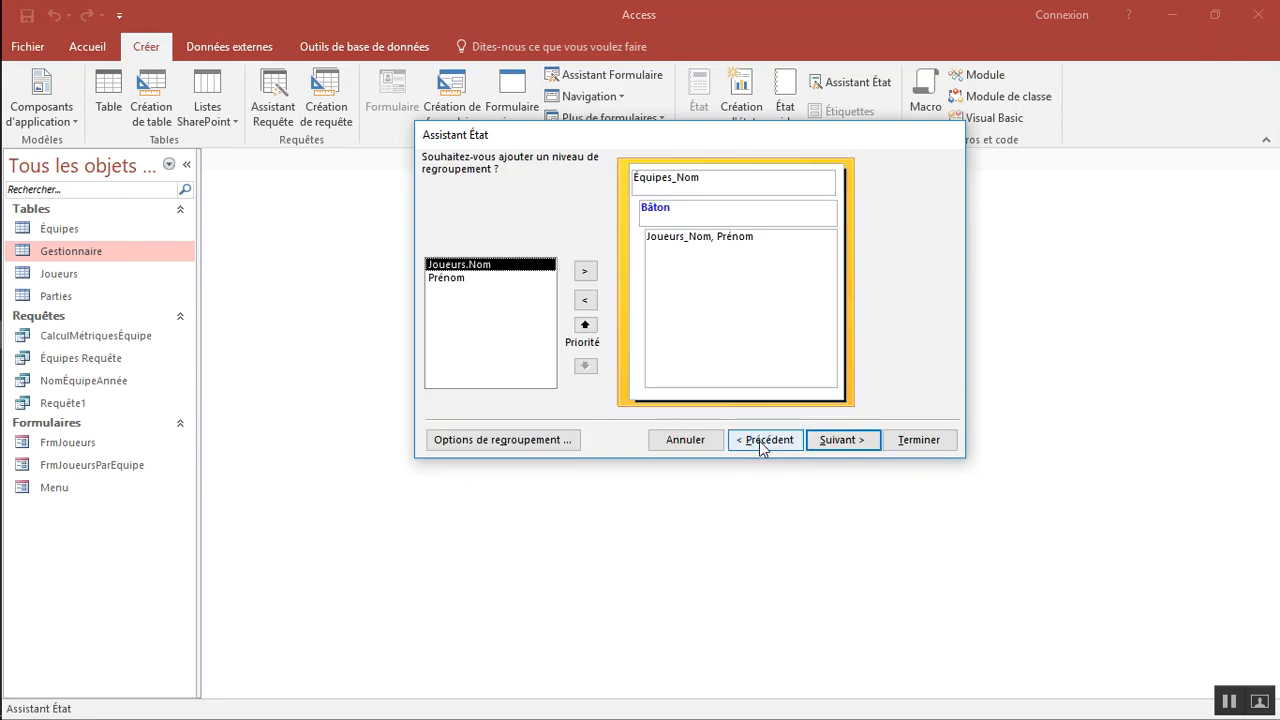
click(662, 187)
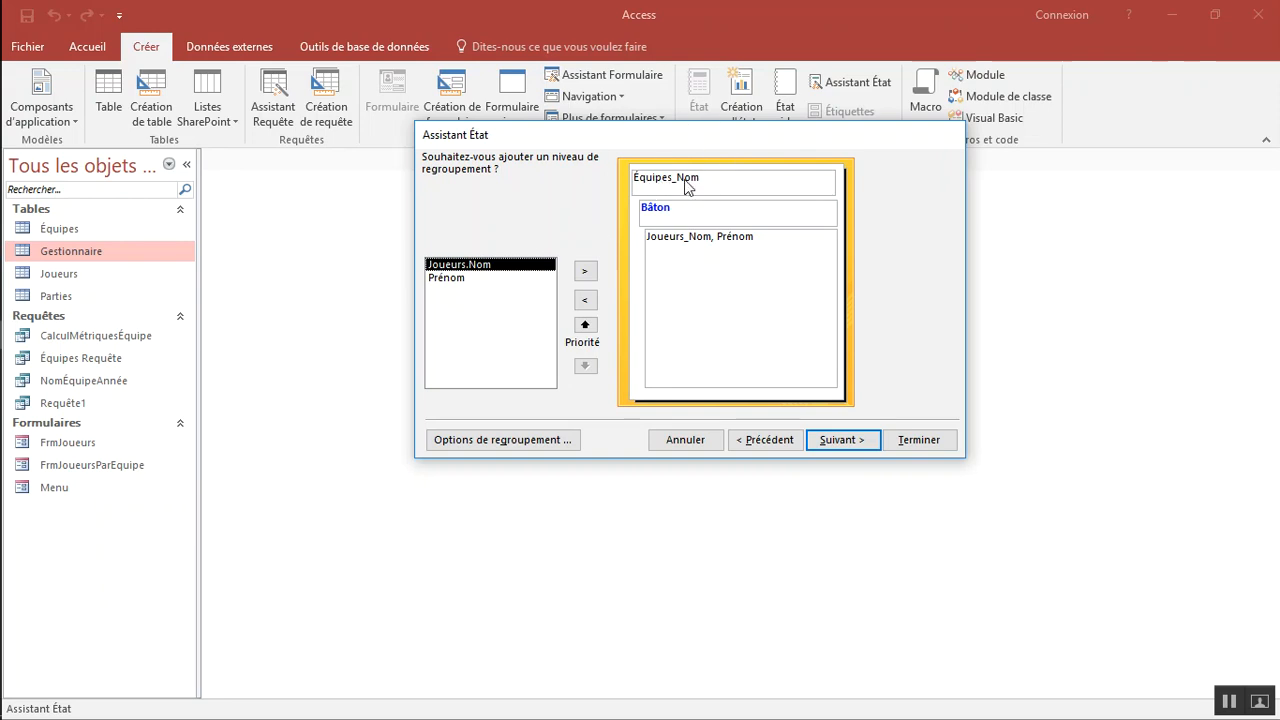
click(657, 208)
click(668, 246)
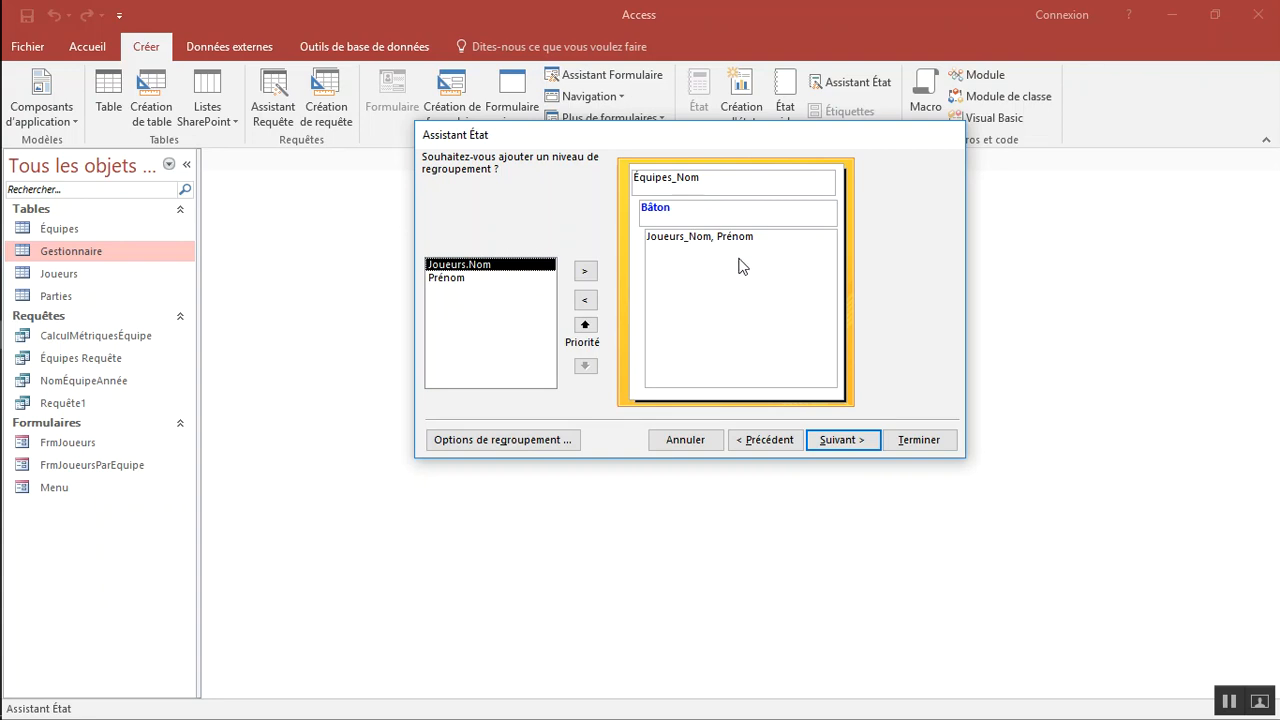
Sort the report's detail records by Joueurs_Nom in ascending order.
click(824, 437)
click(849, 242)
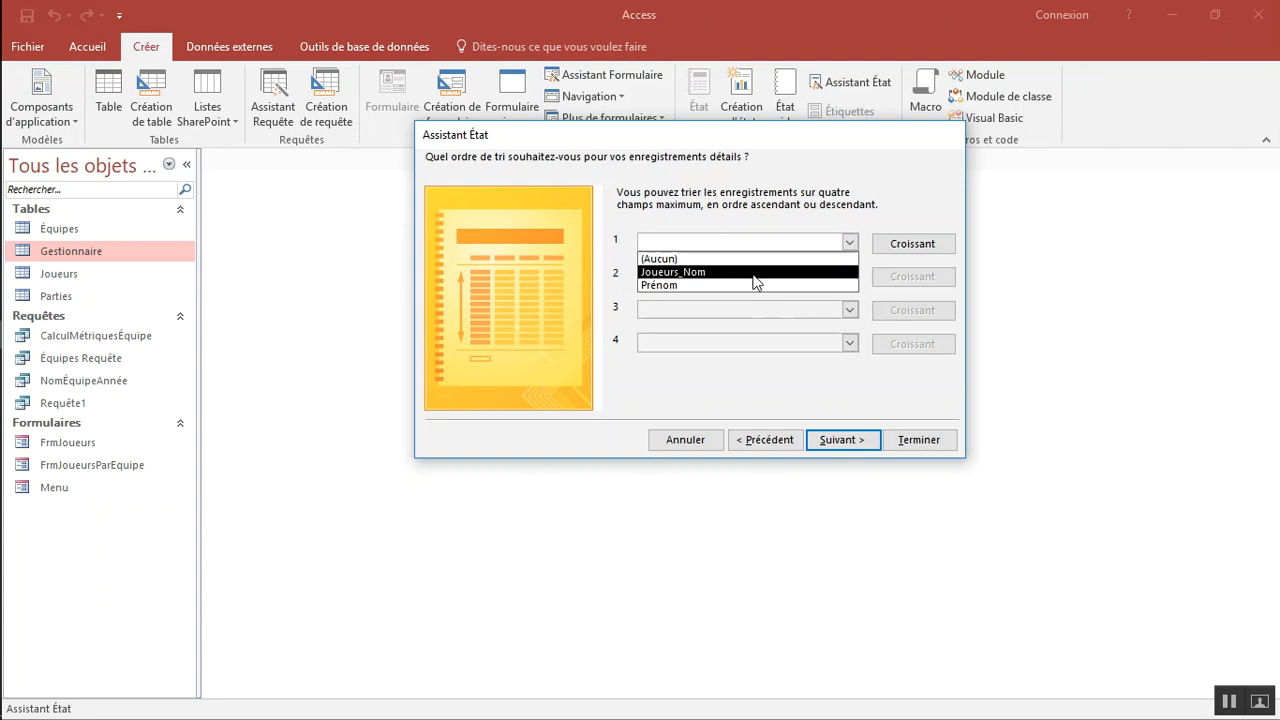
click(714, 273)
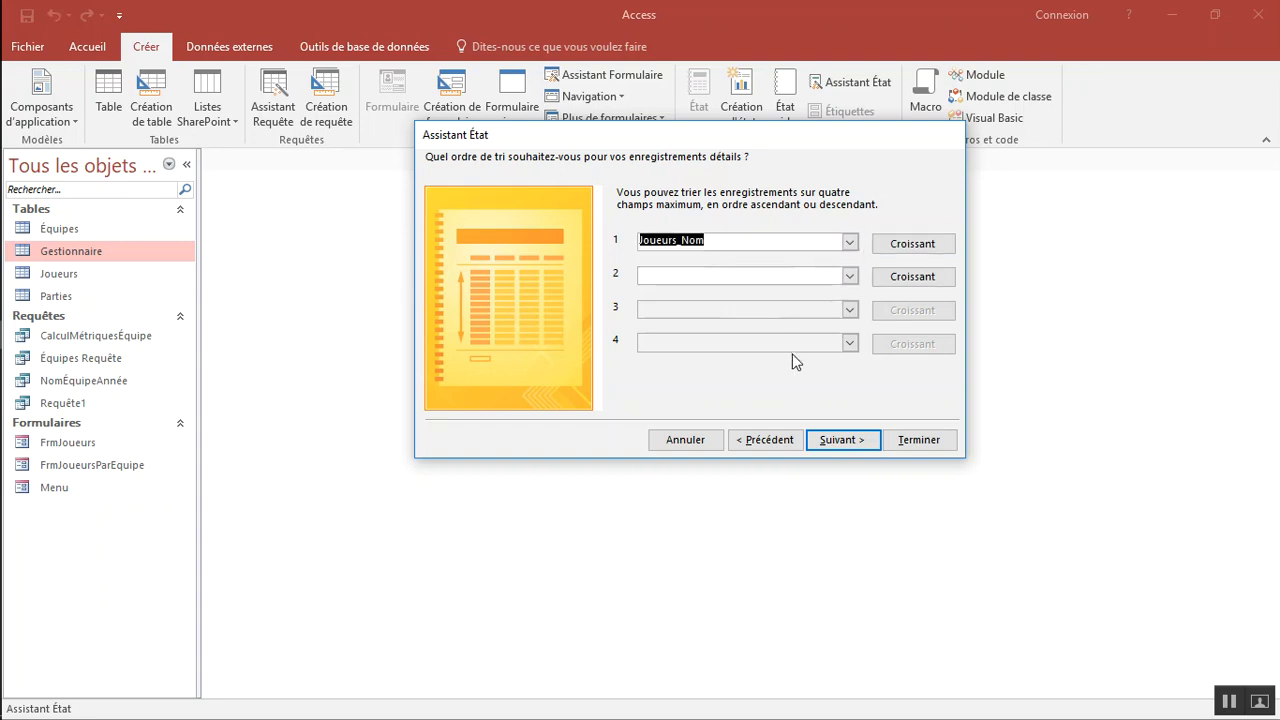
click(834, 443)
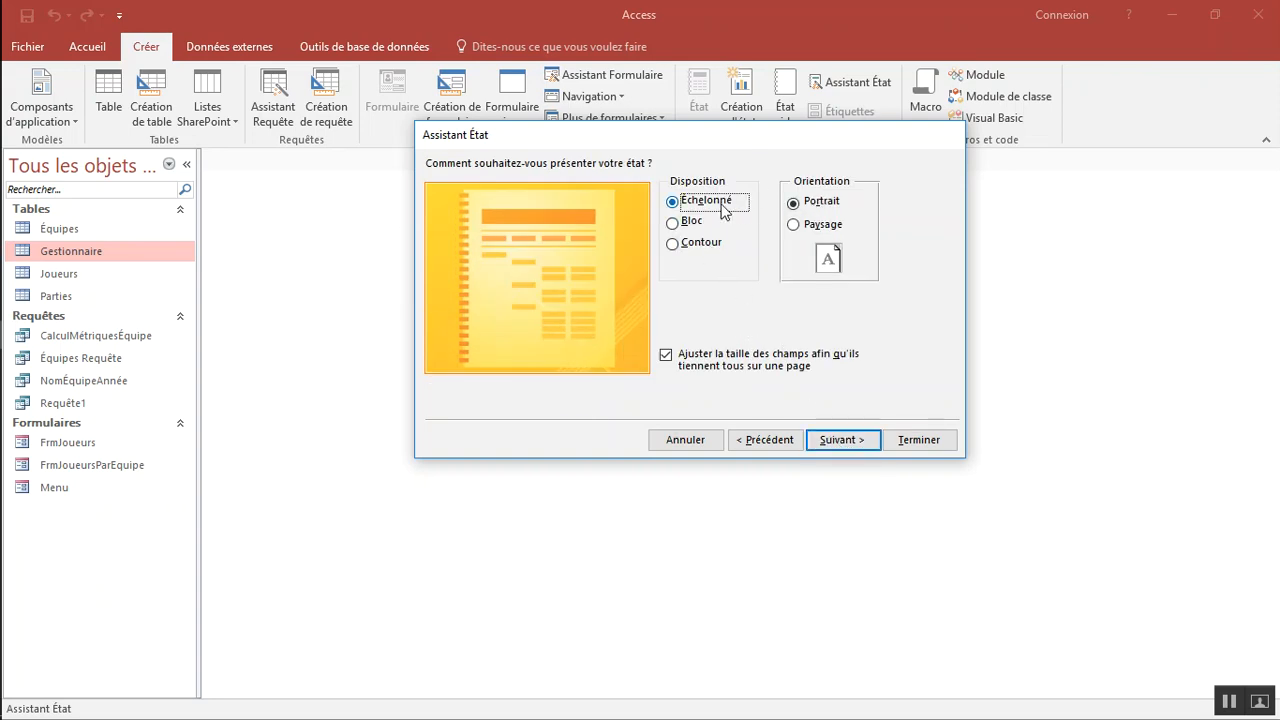
Turn off adjusting field sizes to fit all fields on one page, and title the report EtaÉquipes.
click(666, 356)
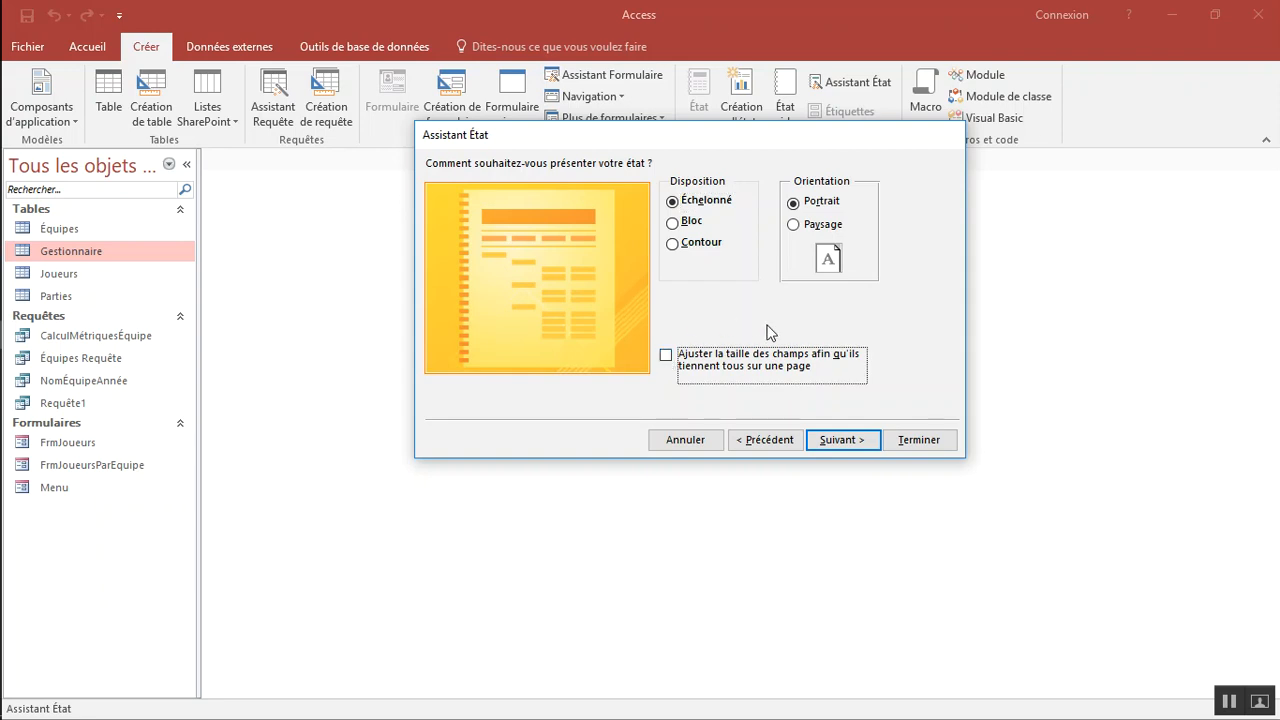
click(836, 445)
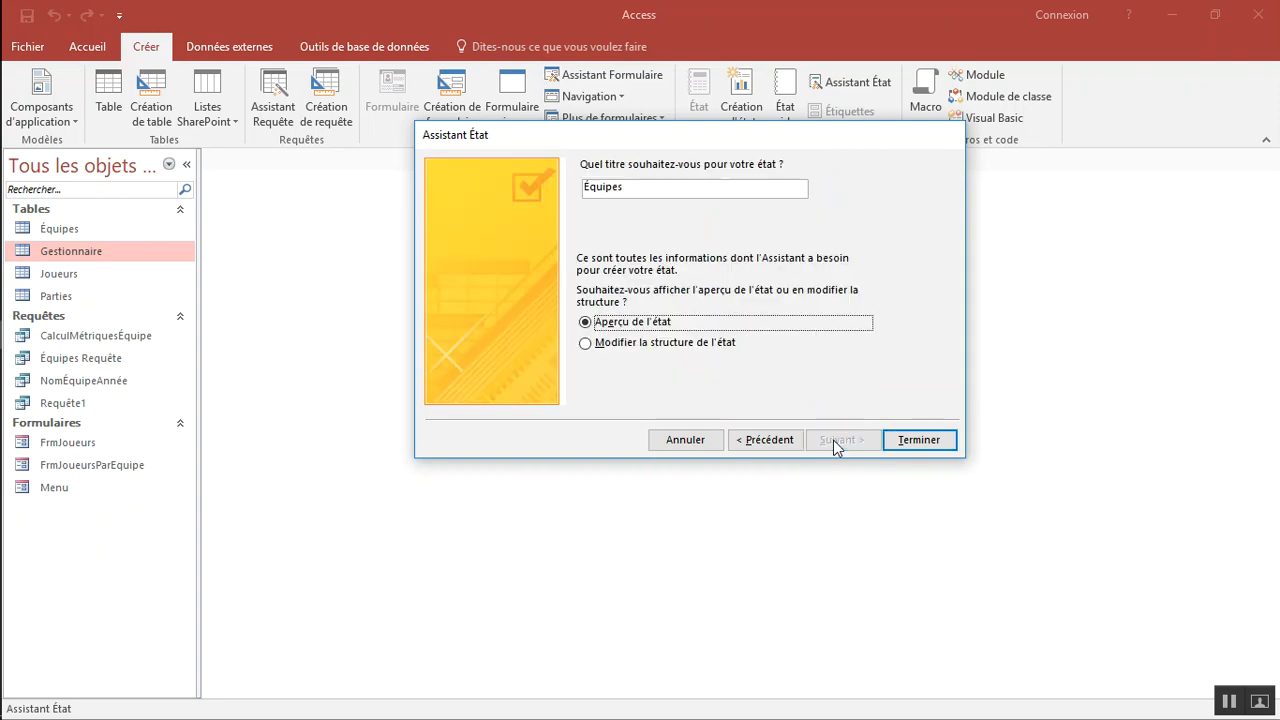
click(656, 194)
text(Eta)
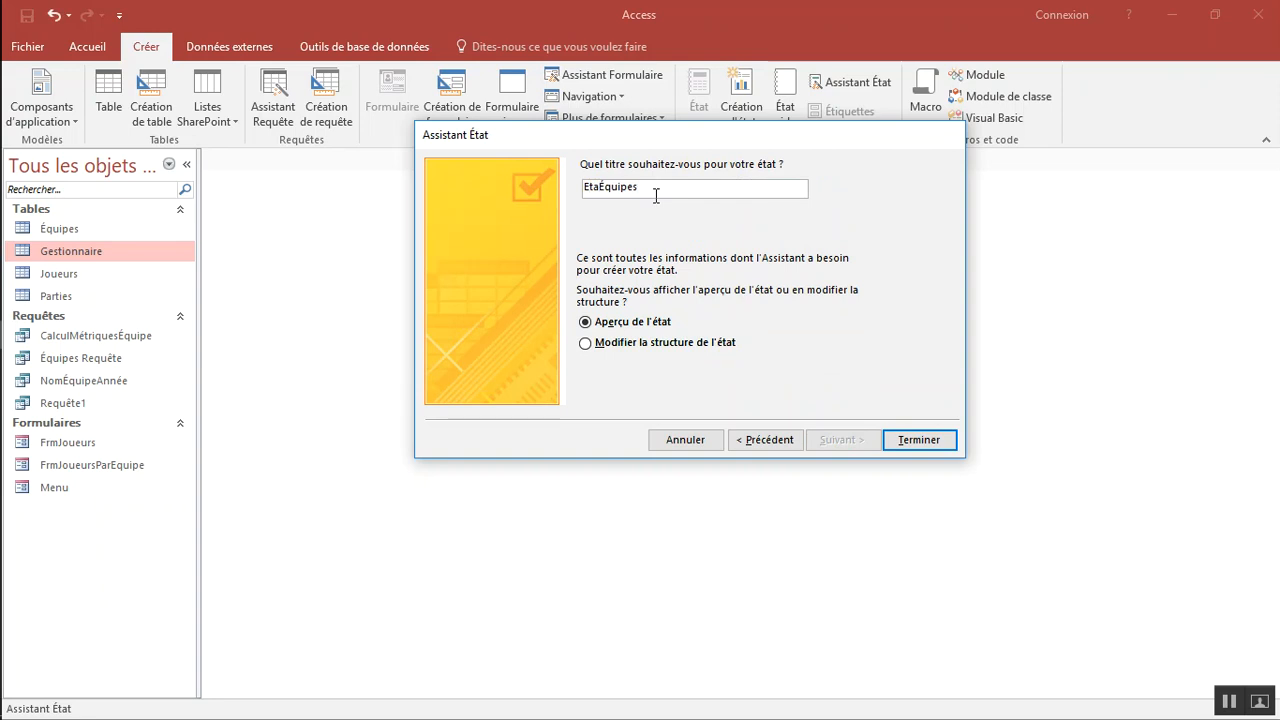
Change the report's title to EtaJoueursParÉquipes, generate the report, and close its print preview.
text(JoueursPar)
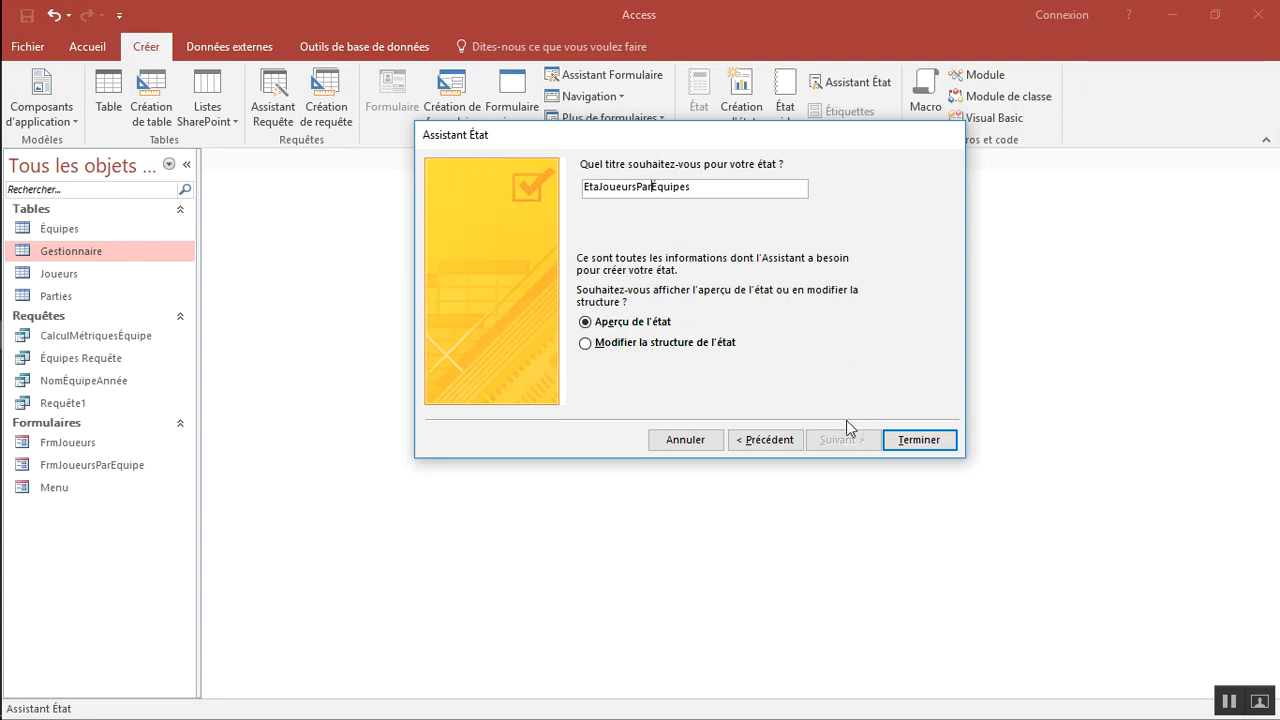
click(922, 444)
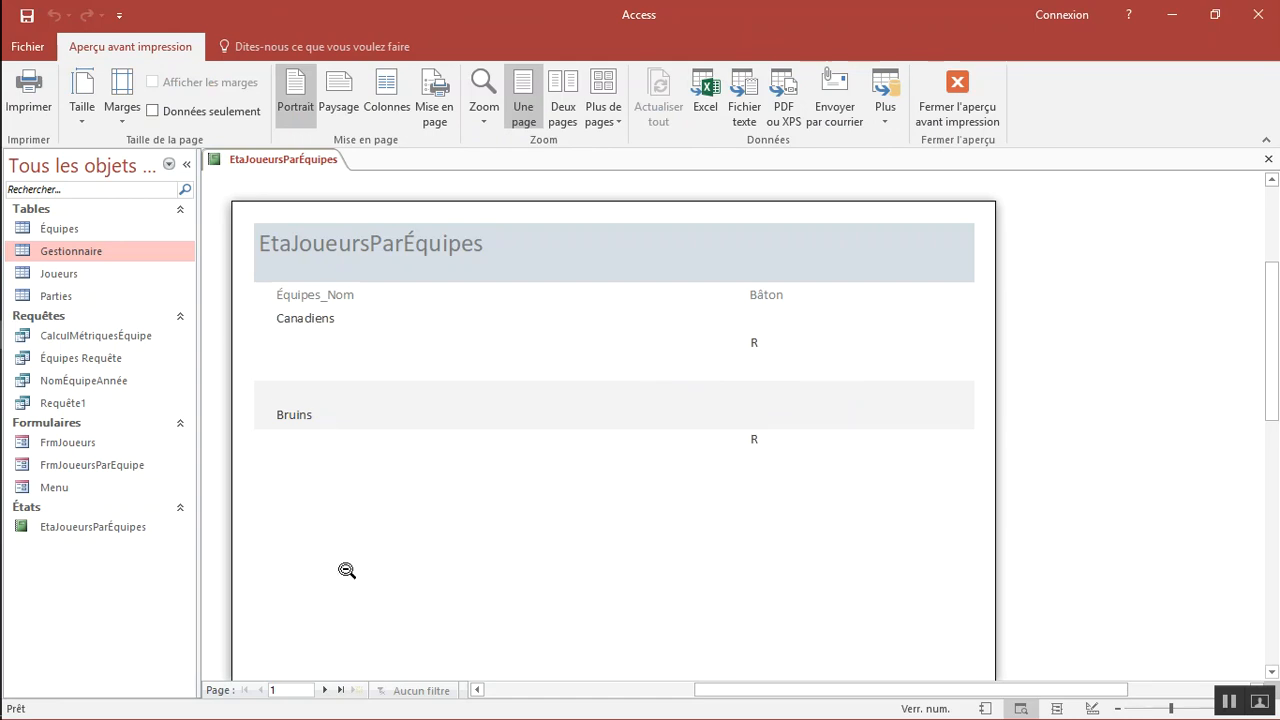
mouse_move(704, 688)
mouse_down()
mouse_move(631, 689)
mouse_move(687, 690)
mouse_up()
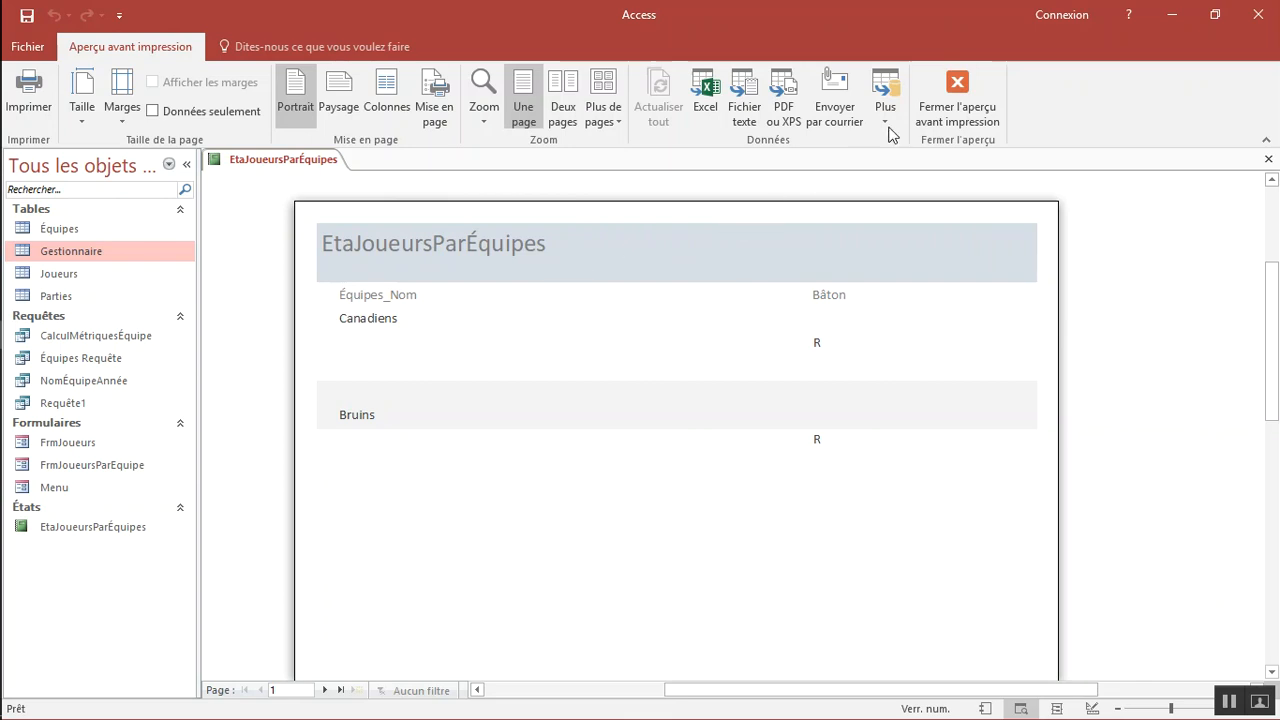
click(960, 94)
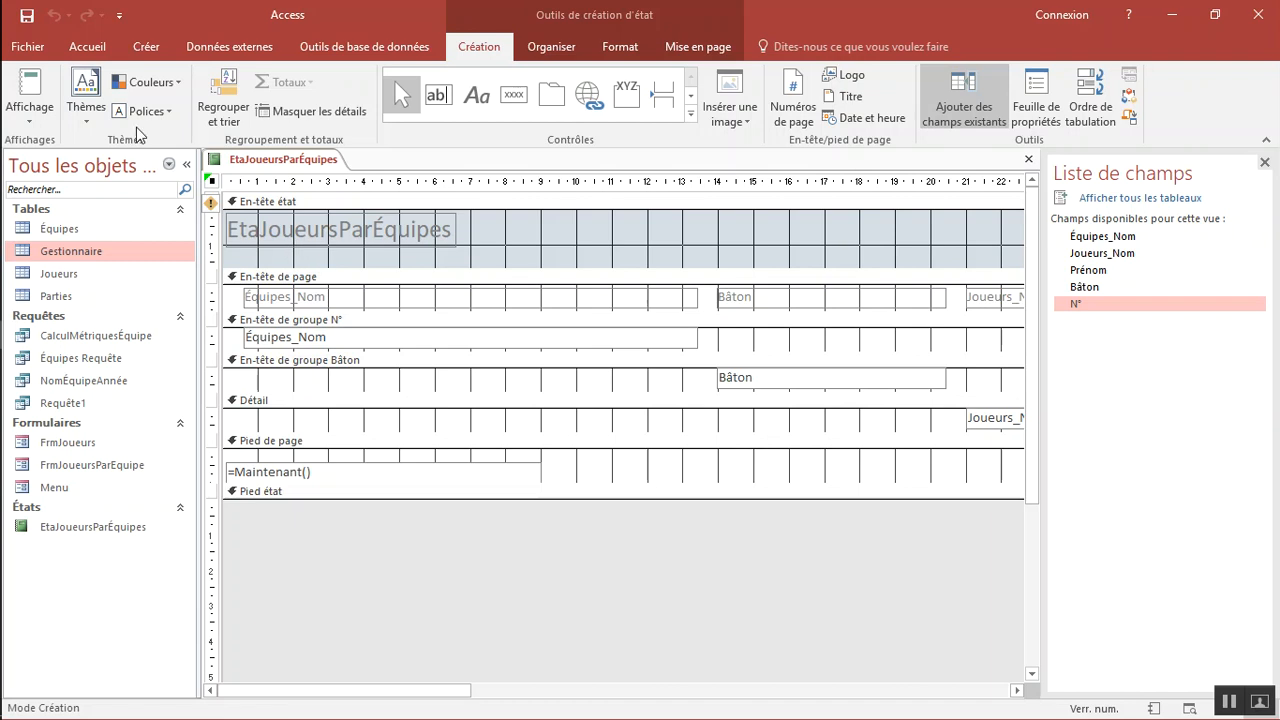
Display the report in Report view and examine its team rows, Bâton groups, player names, and the date and page number in the footer.
click(30, 88)
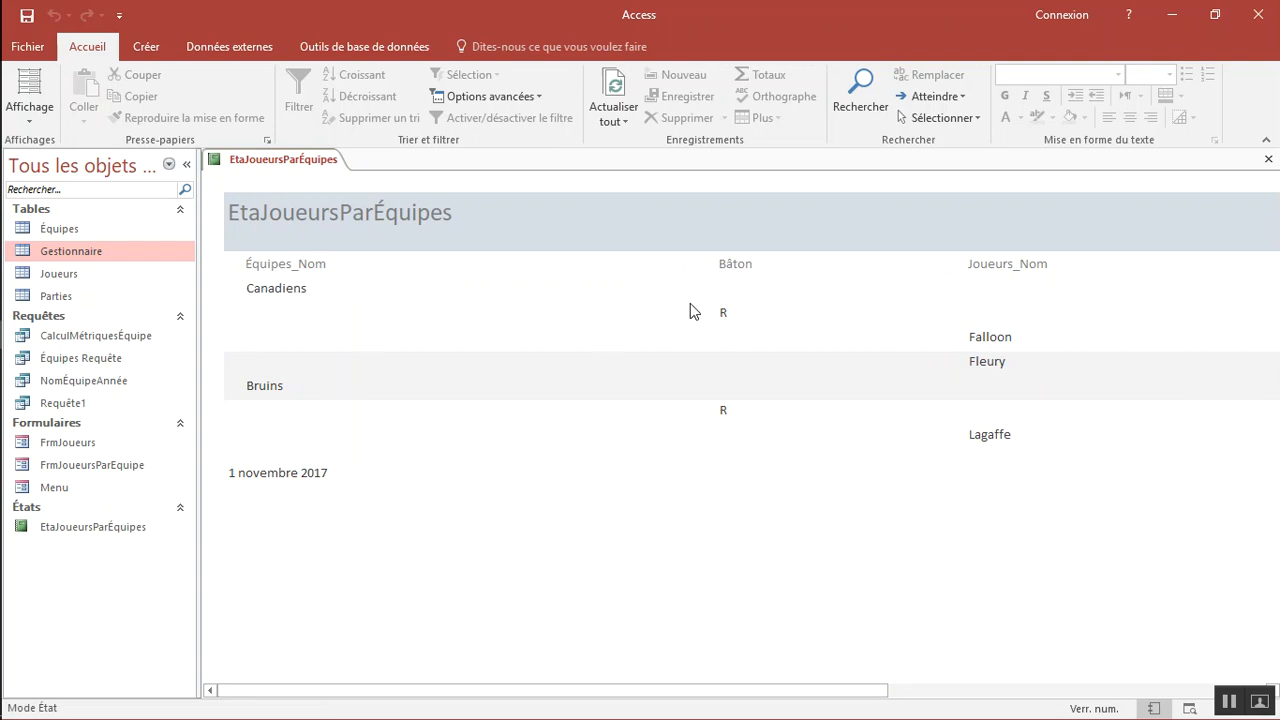
click(718, 316)
drag(648, 688, 1011, 695)
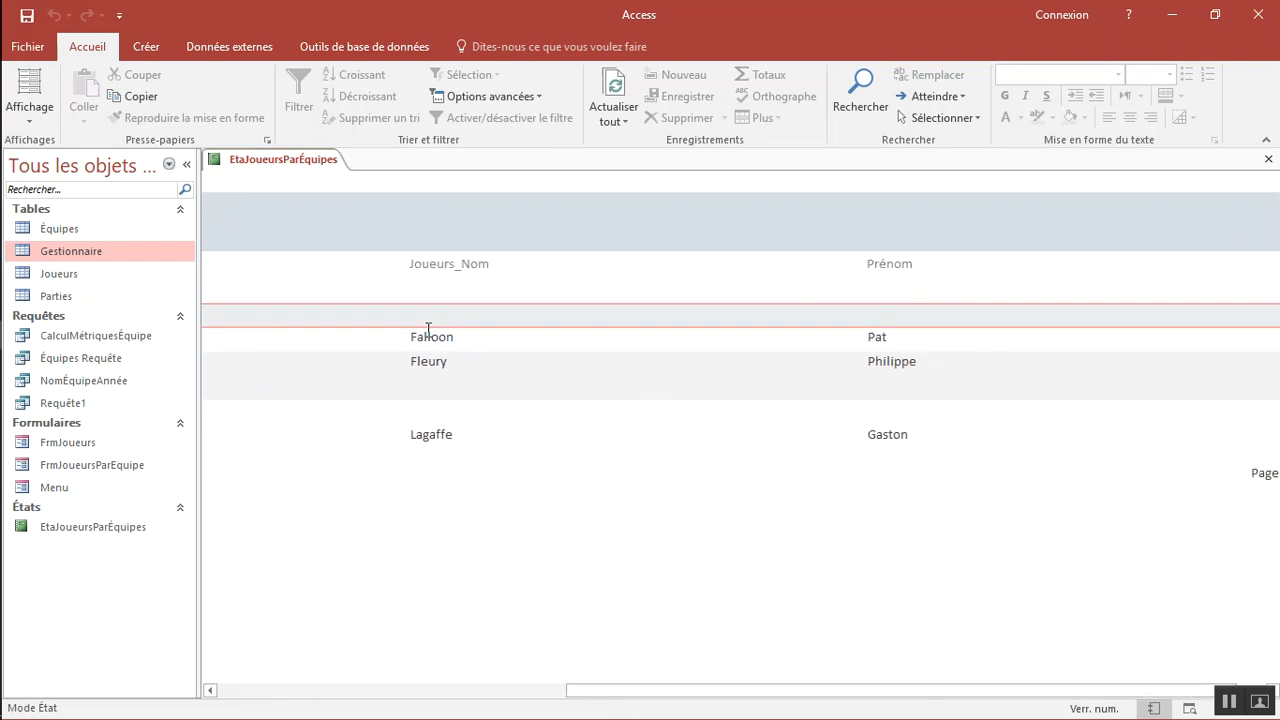
drag(680, 689, 265, 633)
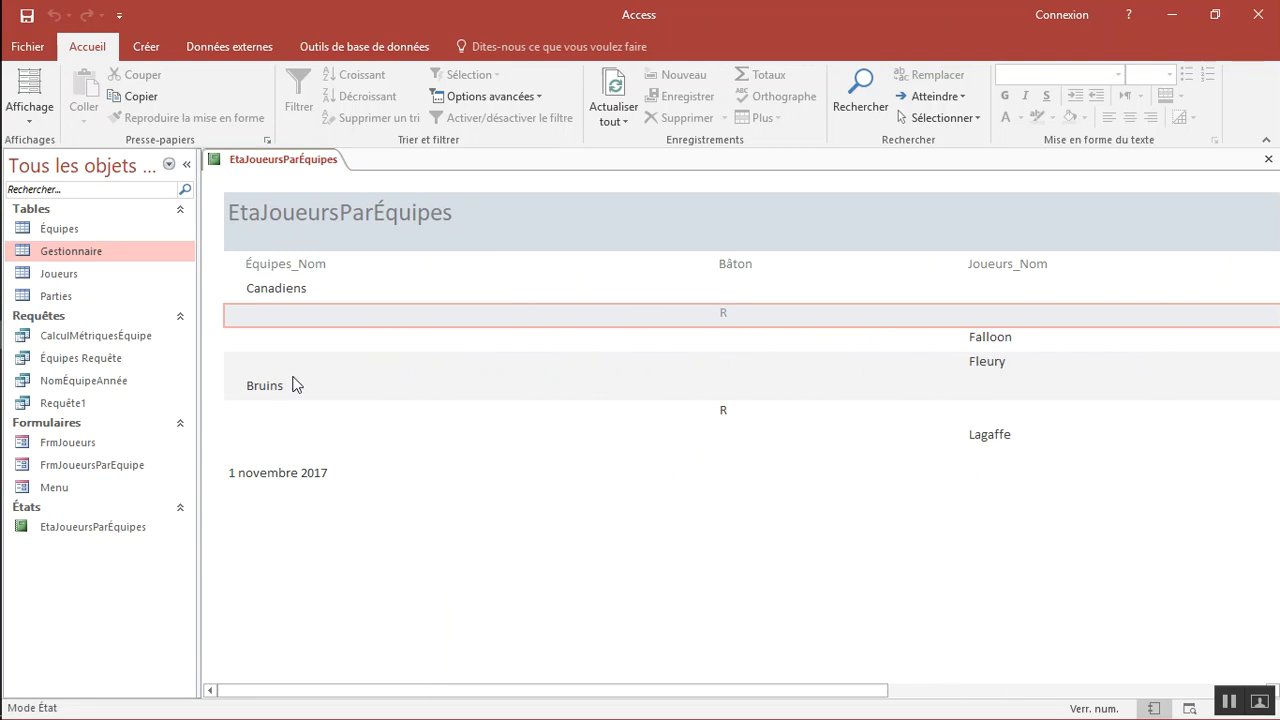
drag(745, 692, 691, 660)
click(558, 368)
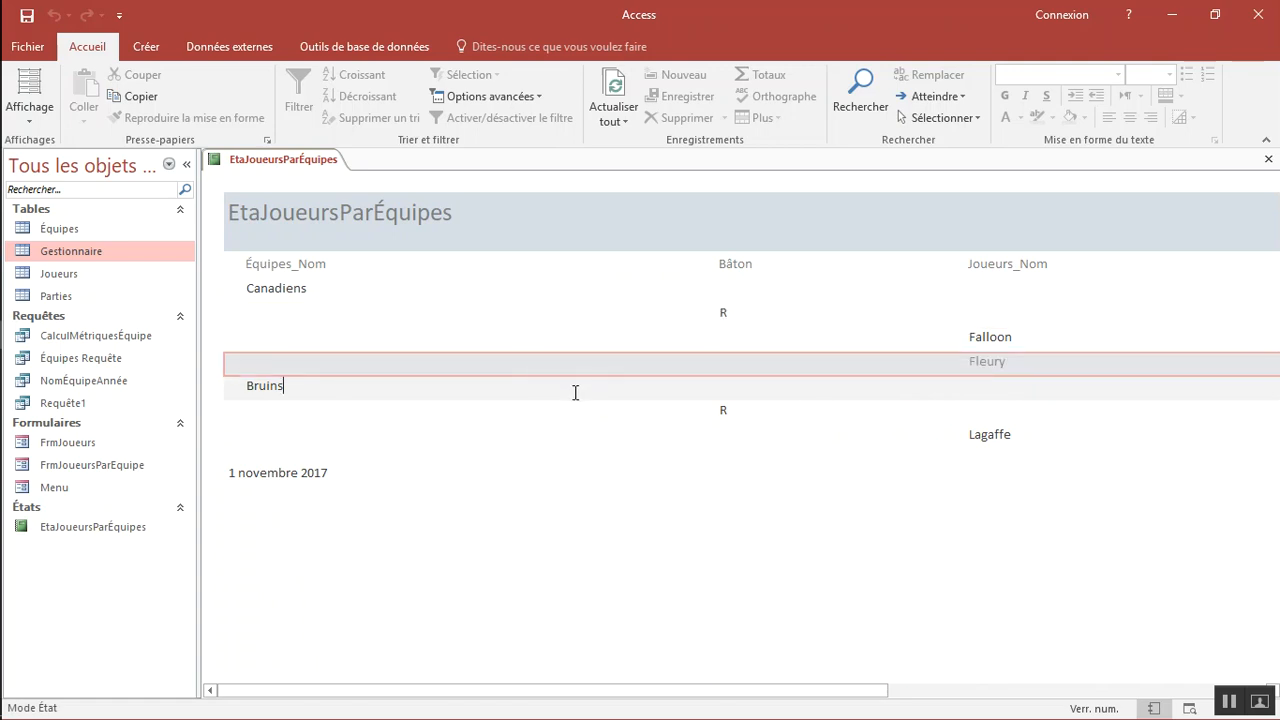
click(563, 415)
click(279, 474)
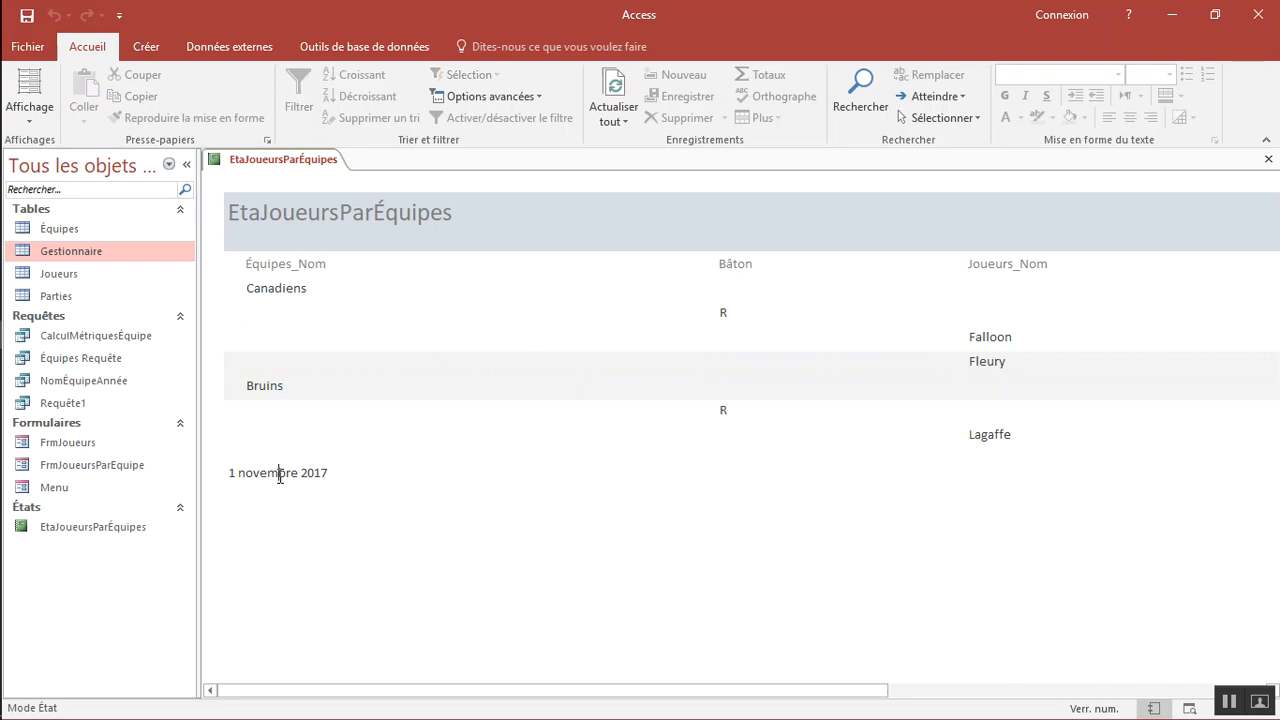
mouse_move(308, 699)
mouse_down()
mouse_move(334, 694)
mouse_move(289, 697)
mouse_up()
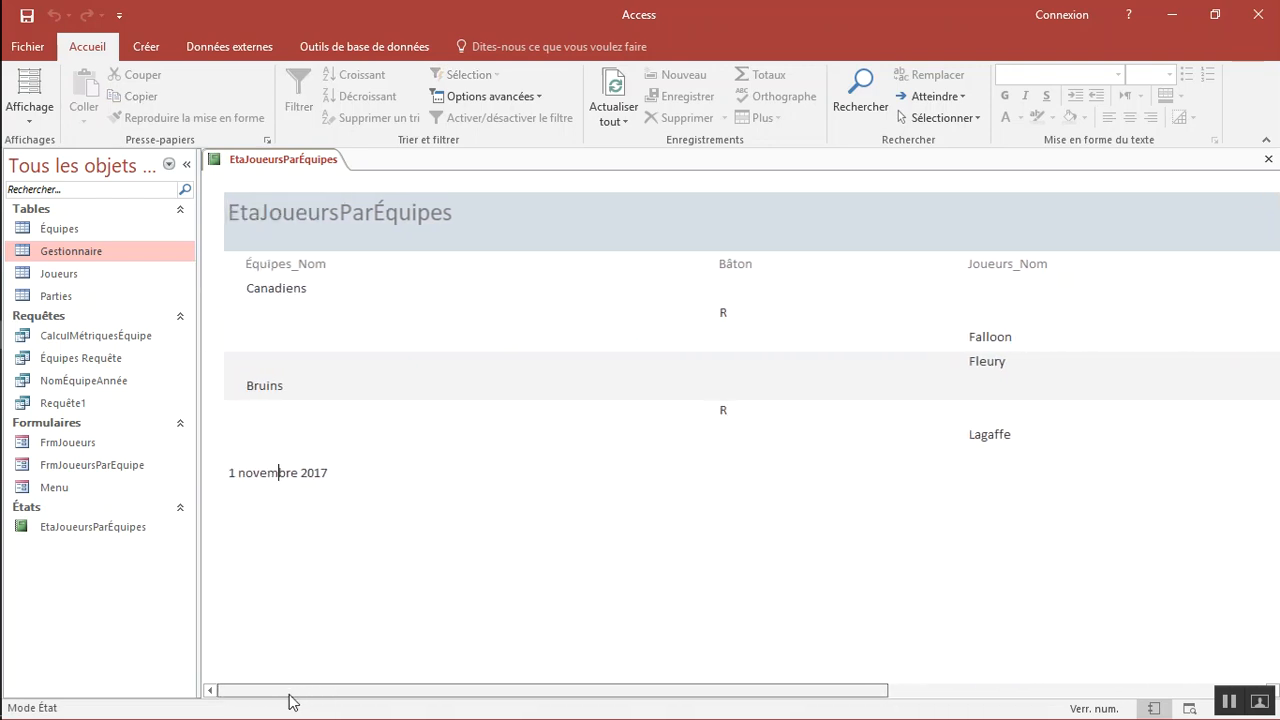
click(325, 474)
drag(345, 695, 849, 706)
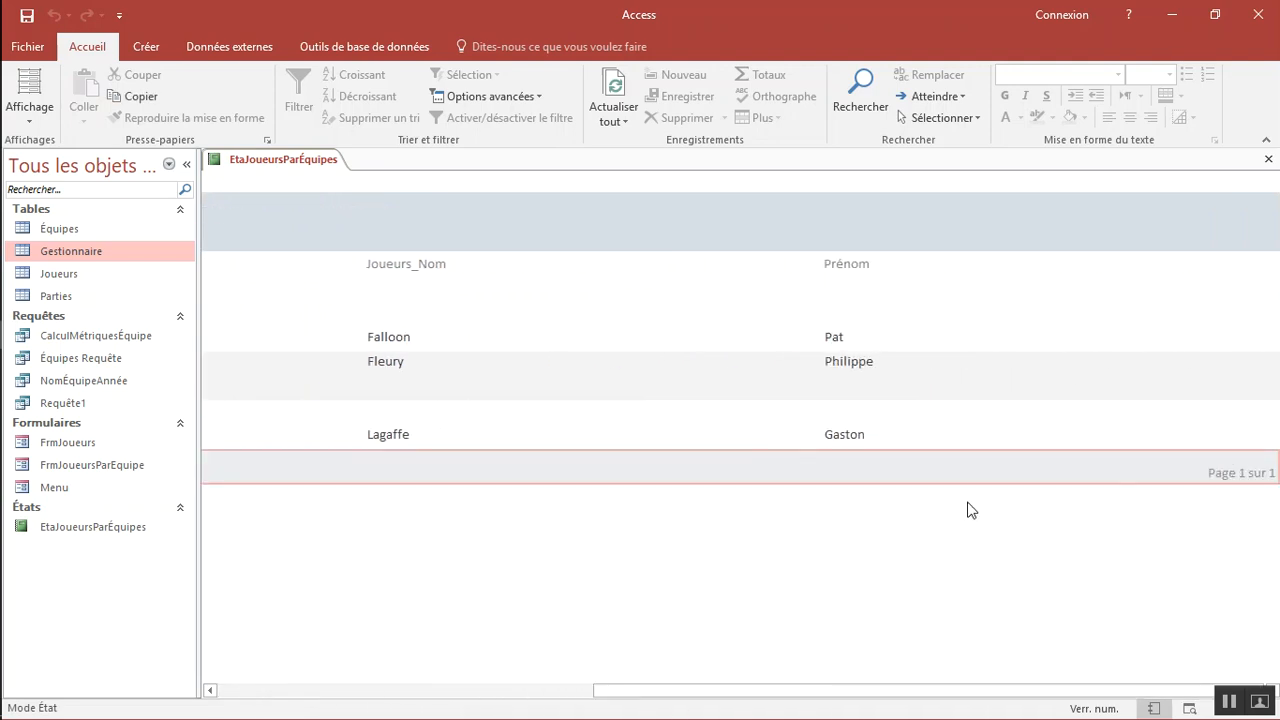
drag(643, 691, 260, 663)
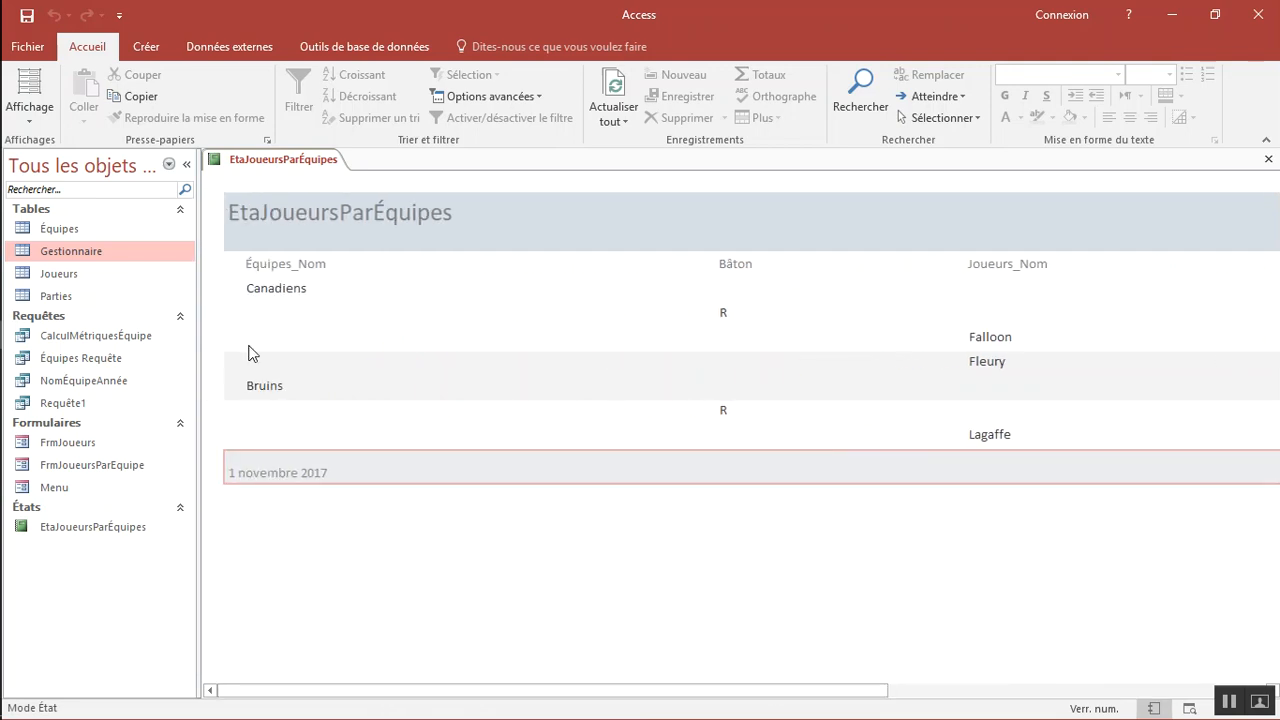
Open the report in Design view and examine the report header, page header and N° group header sections.
click(26, 118)
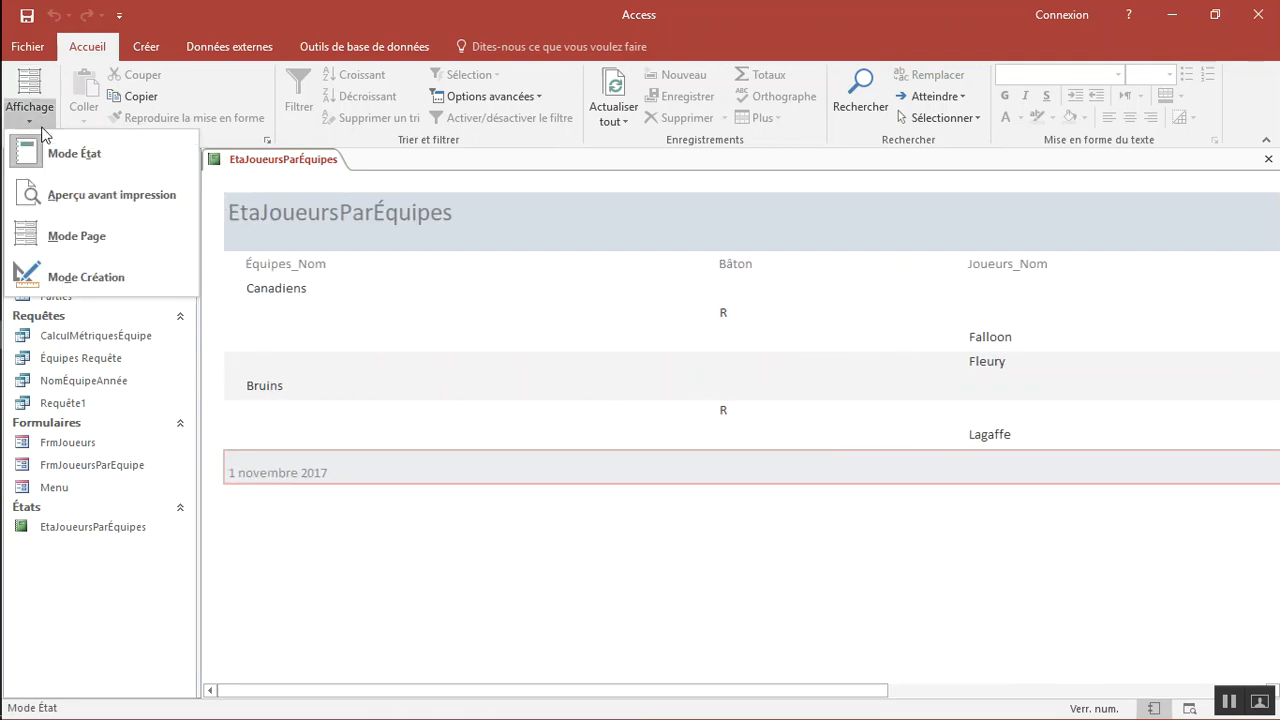
click(86, 272)
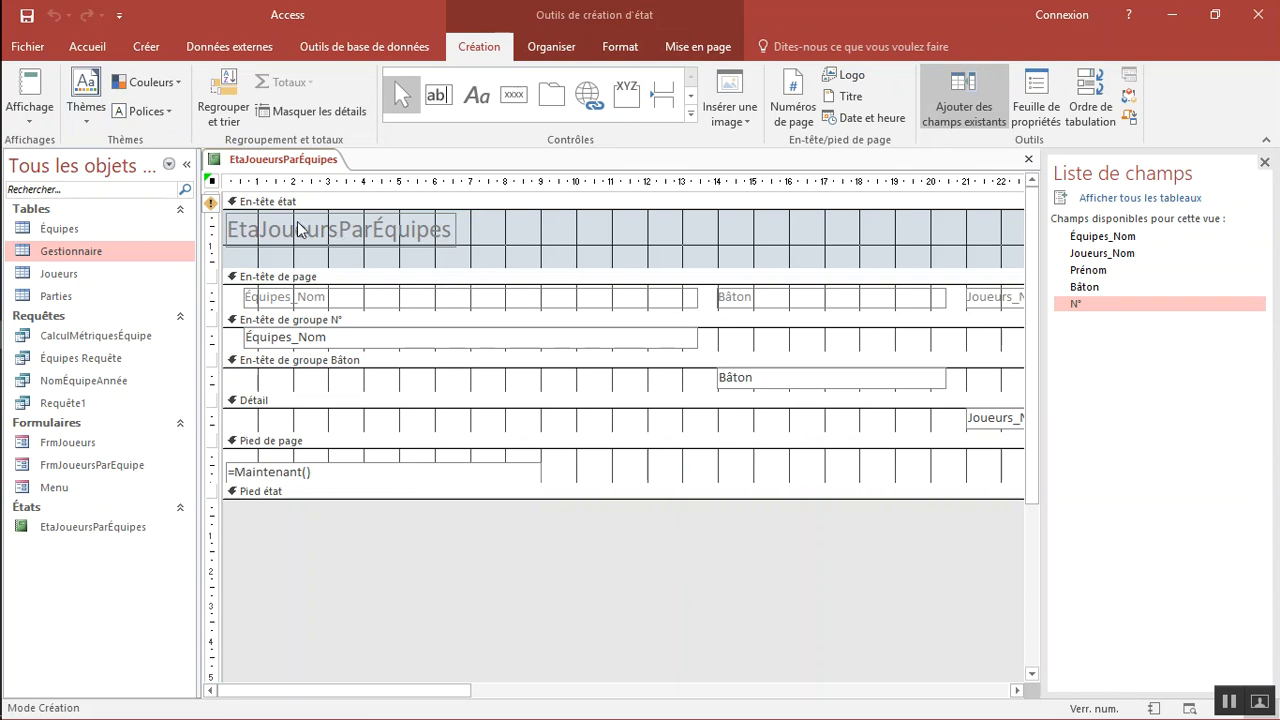
click(353, 235)
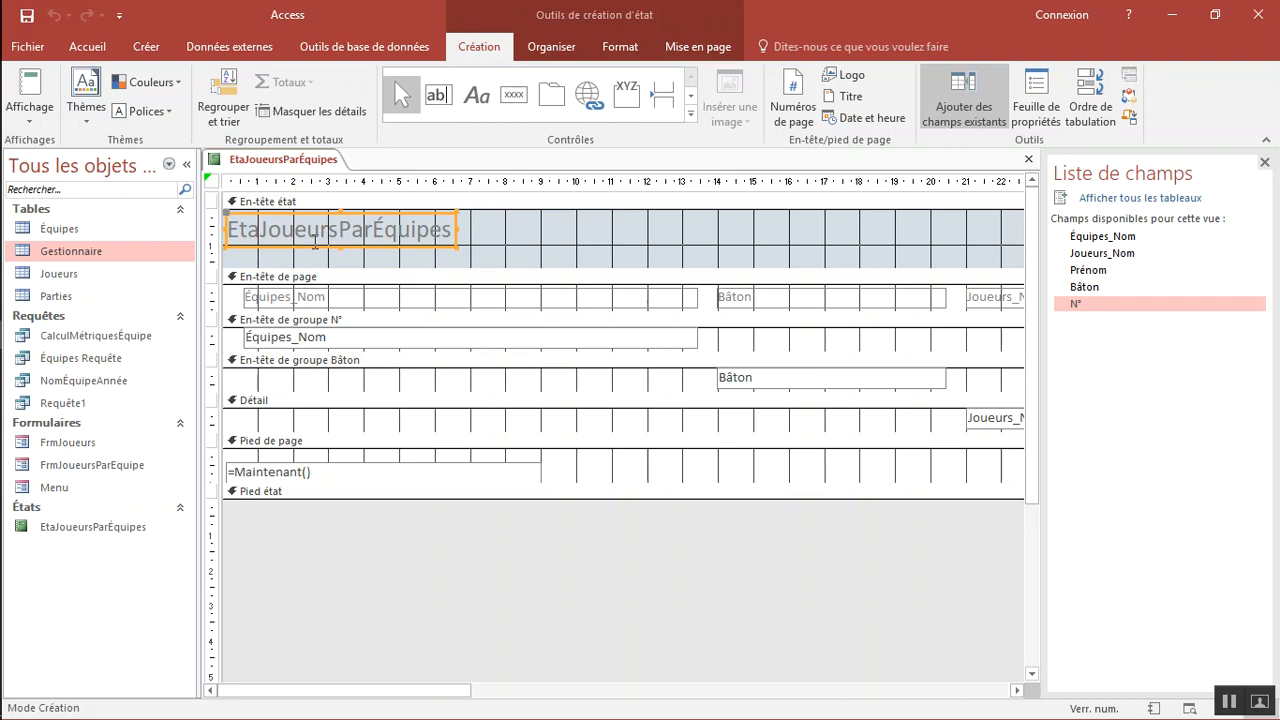
right_click(309, 164)
click(368, 172)
key(ctrl)
key(ctrl)
click(299, 279)
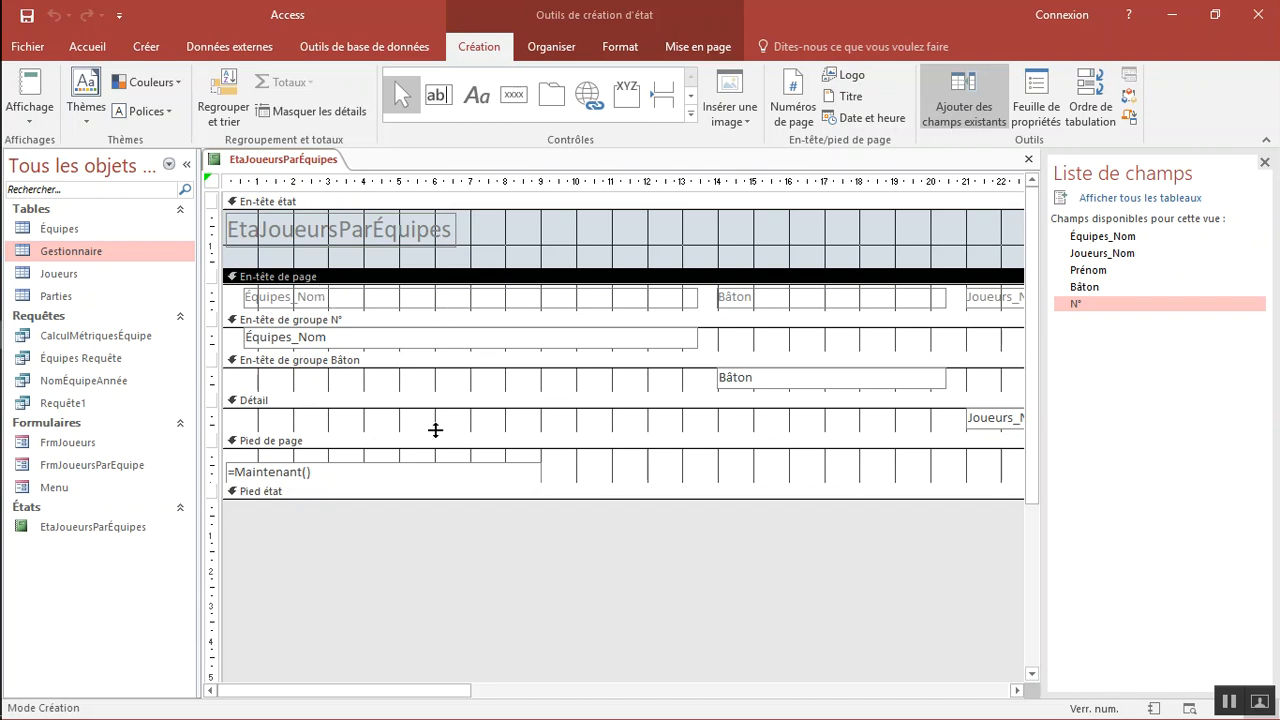
drag(343, 690, 311, 692)
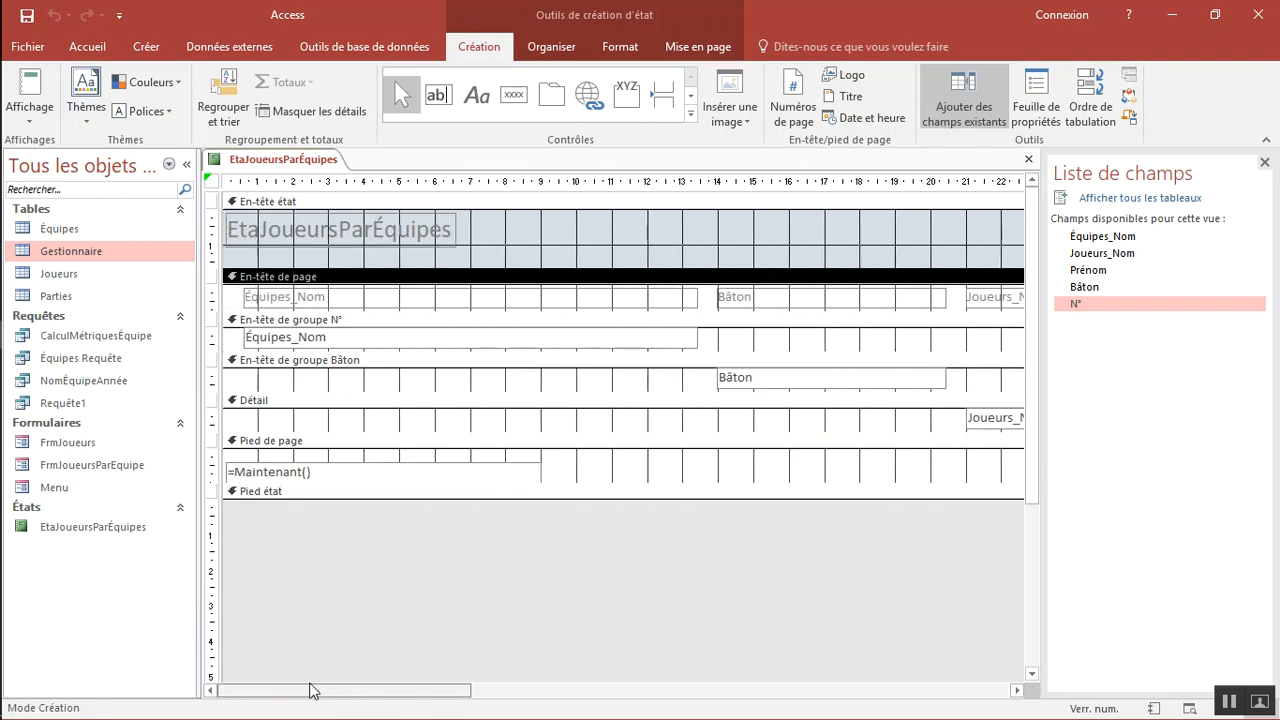
click(312, 322)
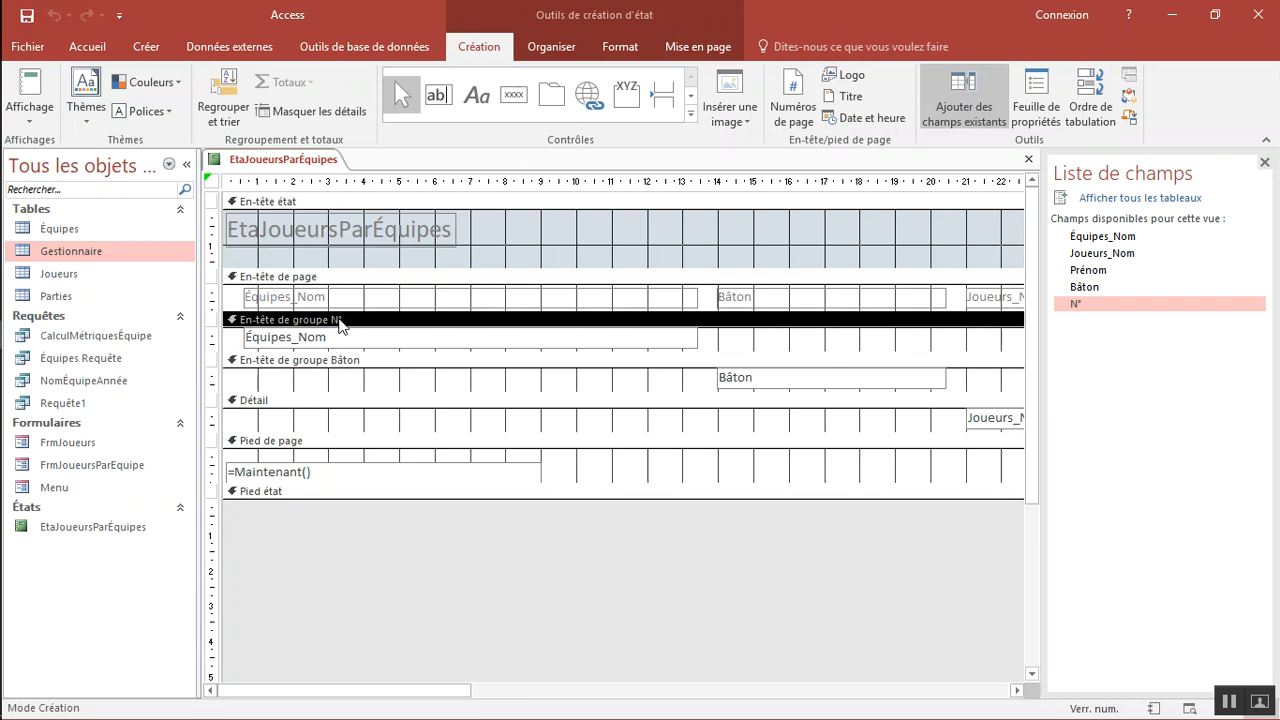
click(384, 340)
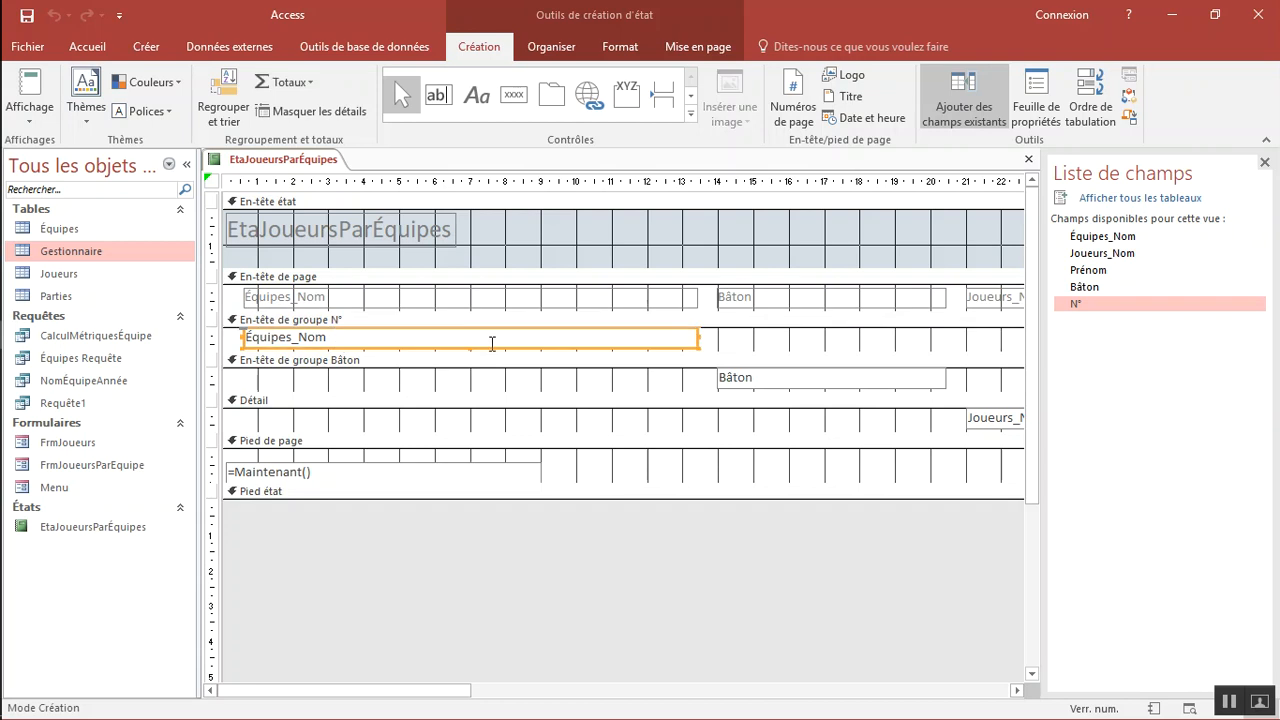
Add a label reading Allo beside the Équipes_Nom field in the N° group header.
right_click(729, 336)
click(435, 100)
click(477, 95)
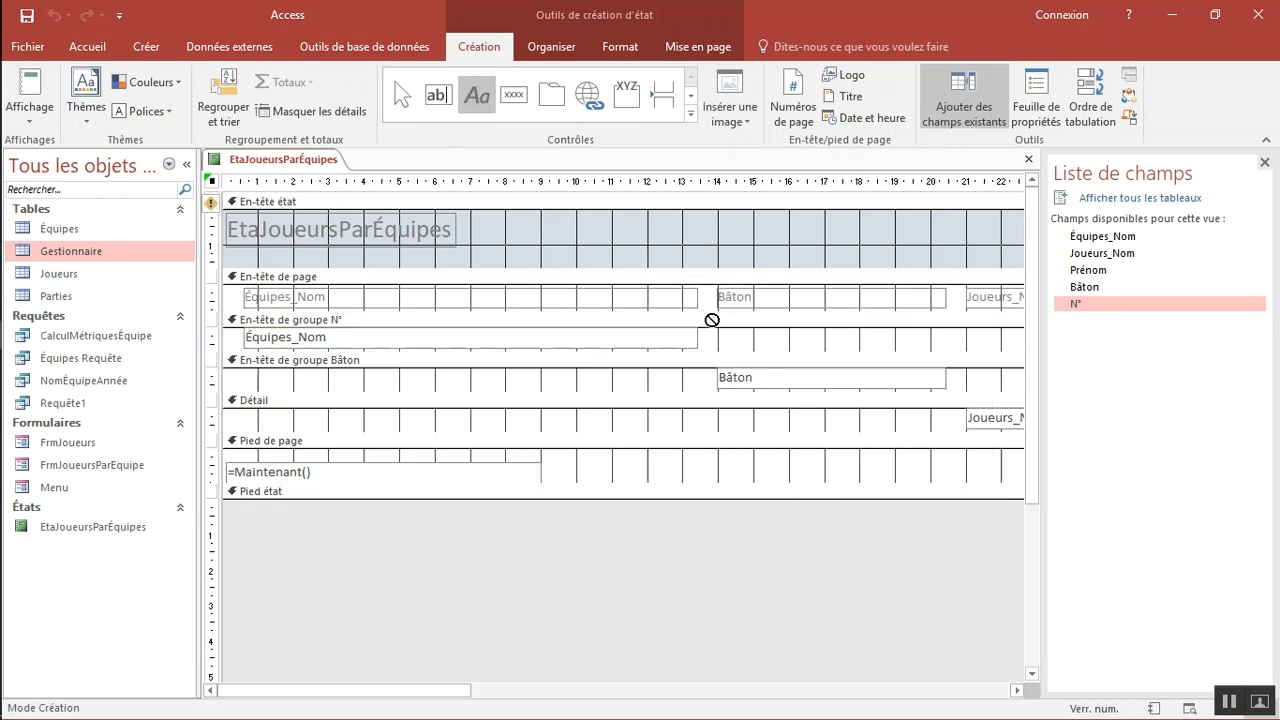
drag(717, 333, 852, 345)
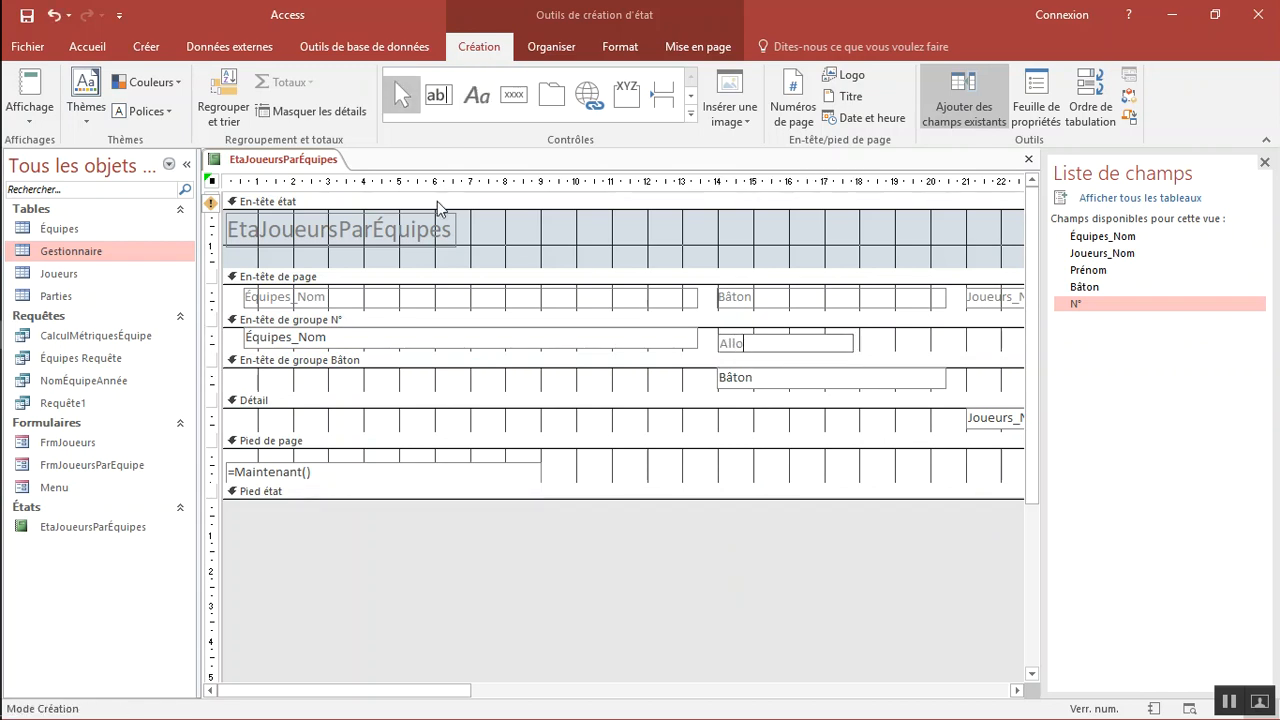
Display the report in Report view and check where the Allo label repeats for each team.
click(32, 88)
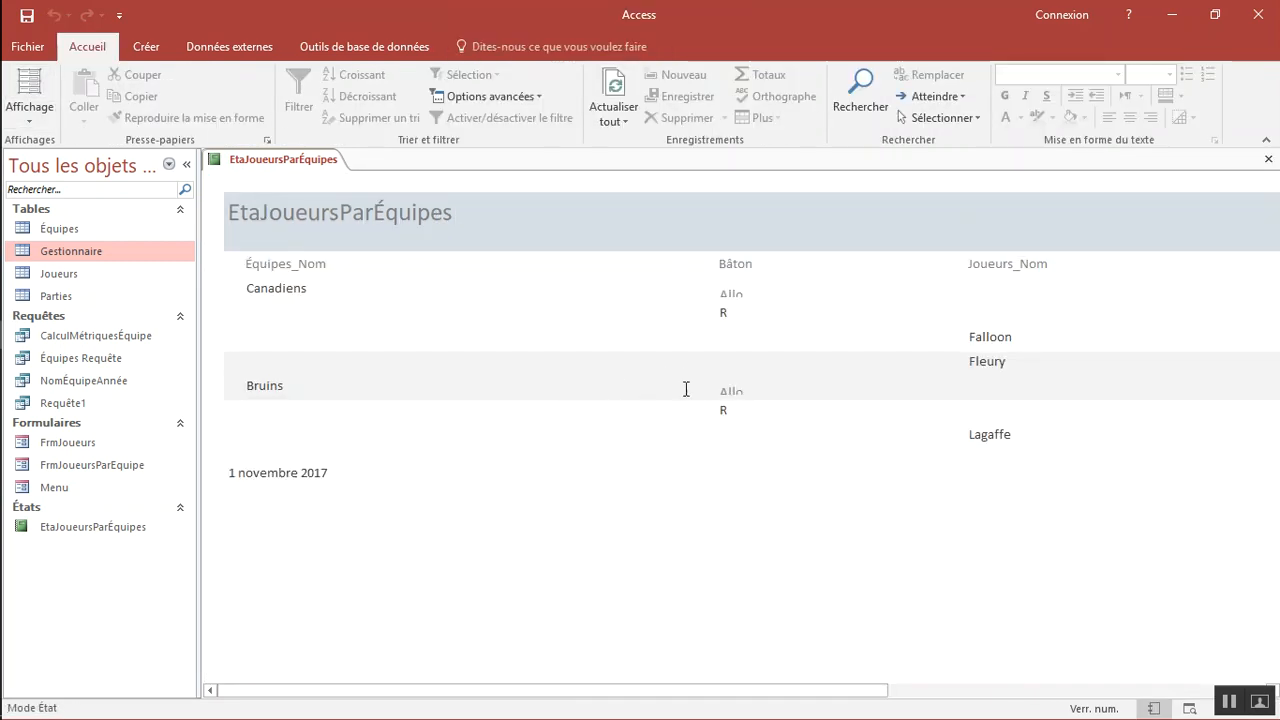
drag(247, 288, 656, 289)
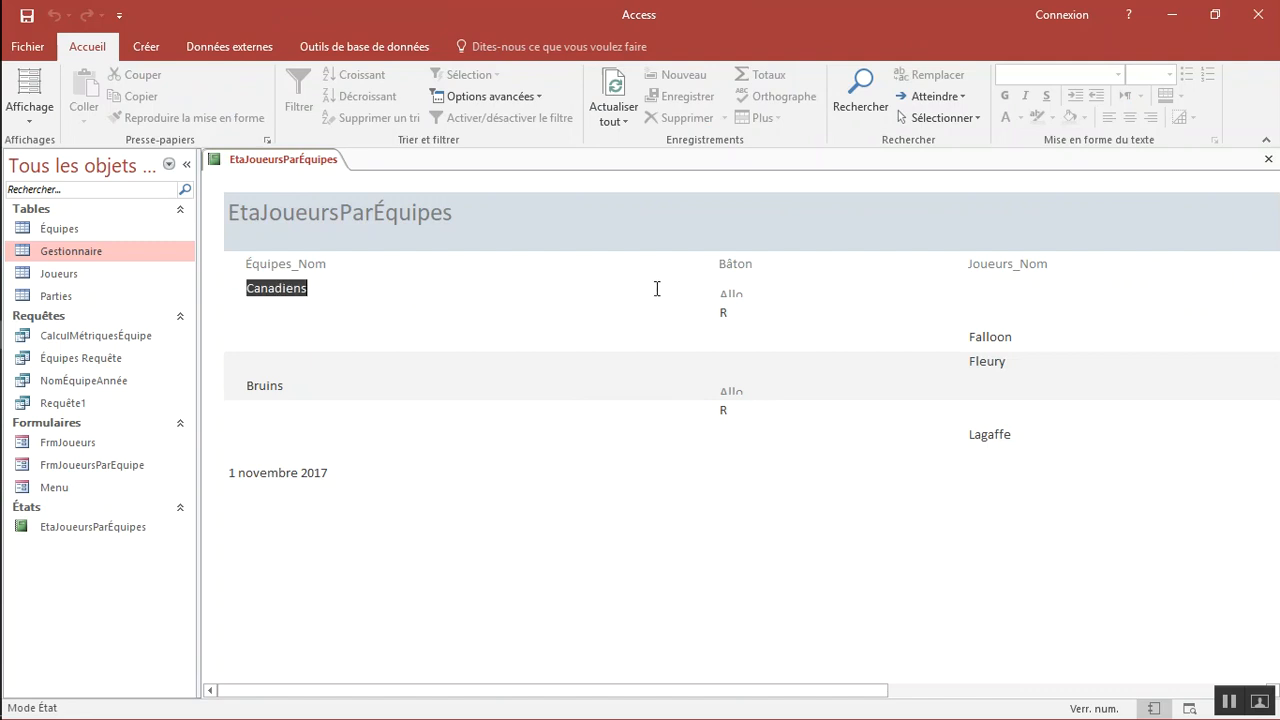
click(728, 300)
click(527, 389)
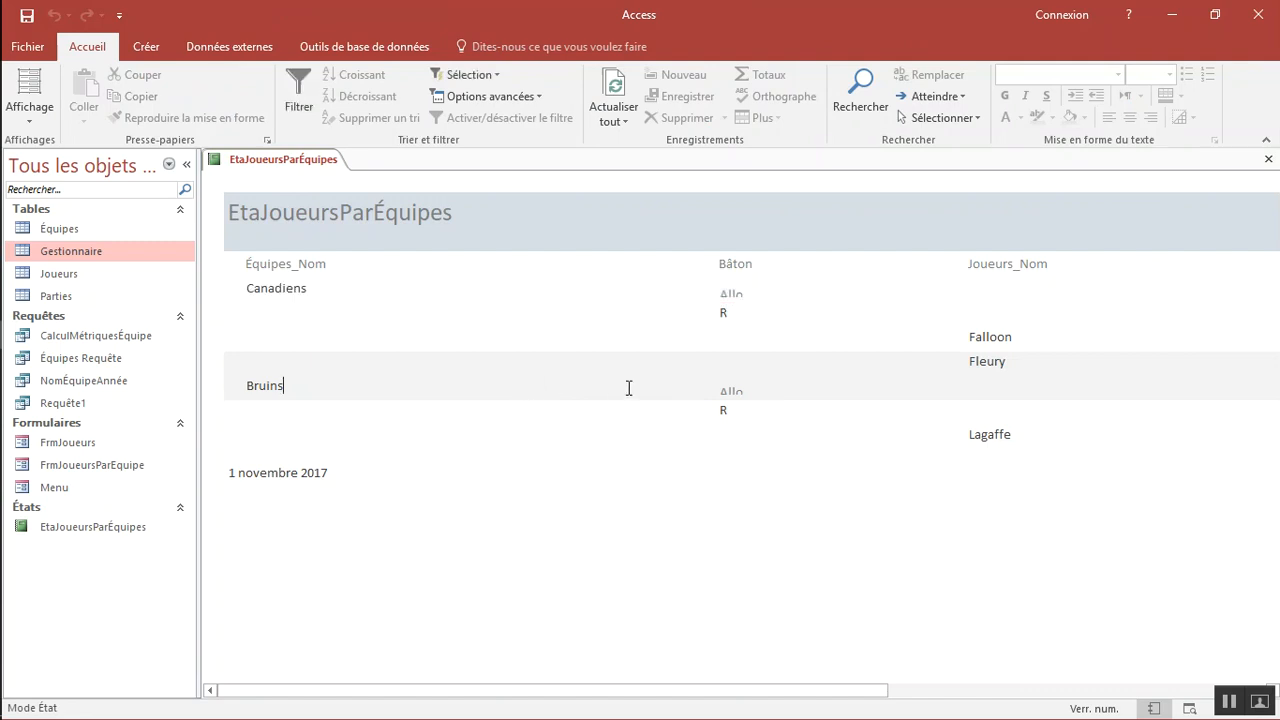
click(520, 388)
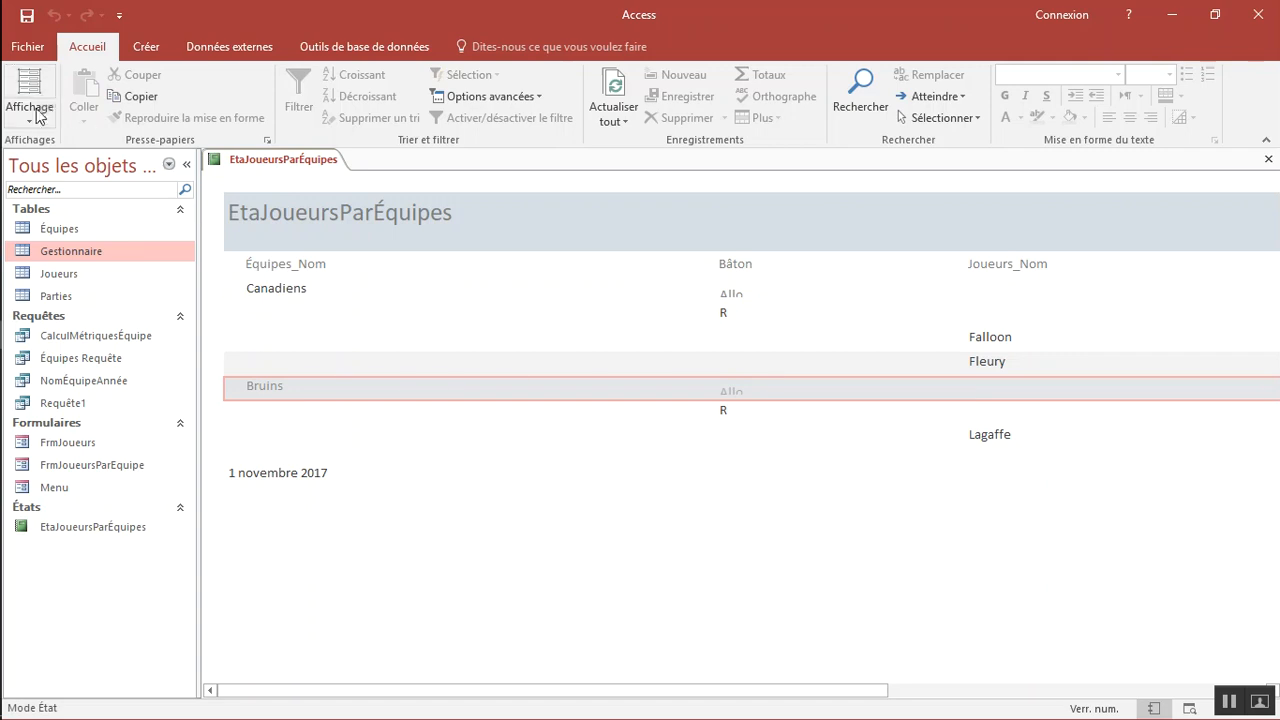
Return to Design view and delete the Allo label from the N° group header.
click(29, 115)
click(90, 276)
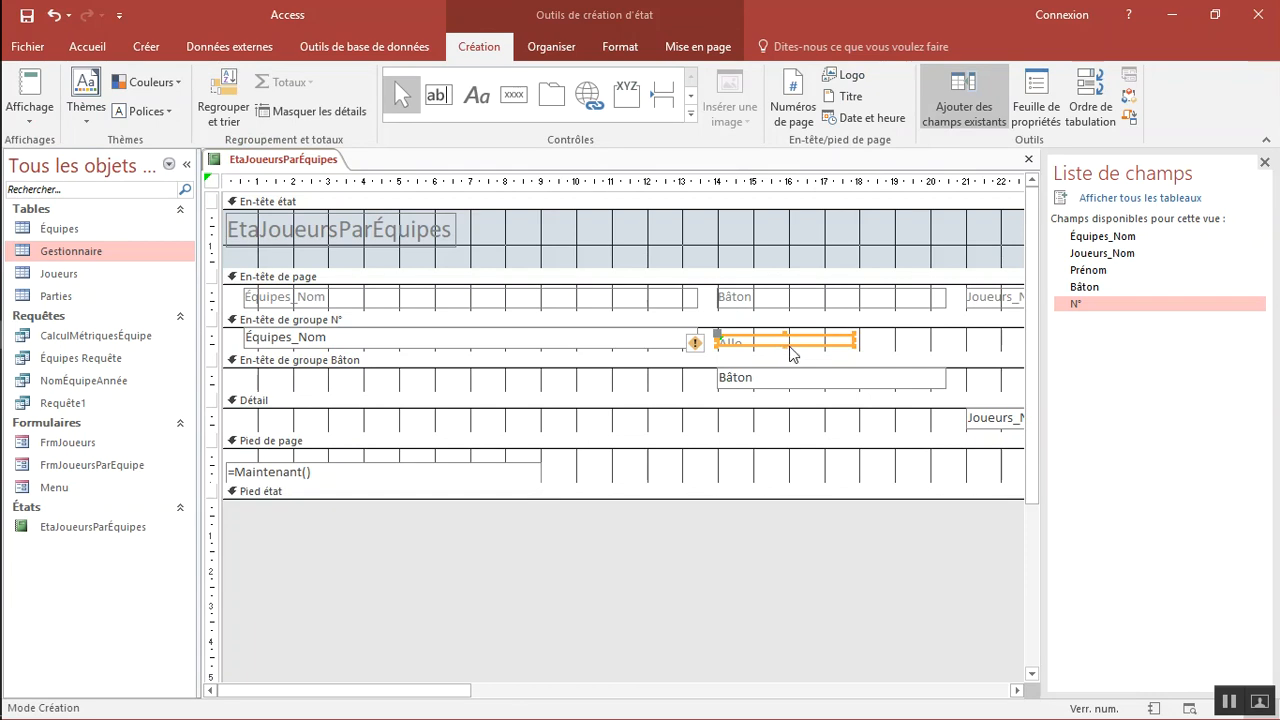
key(Delete)
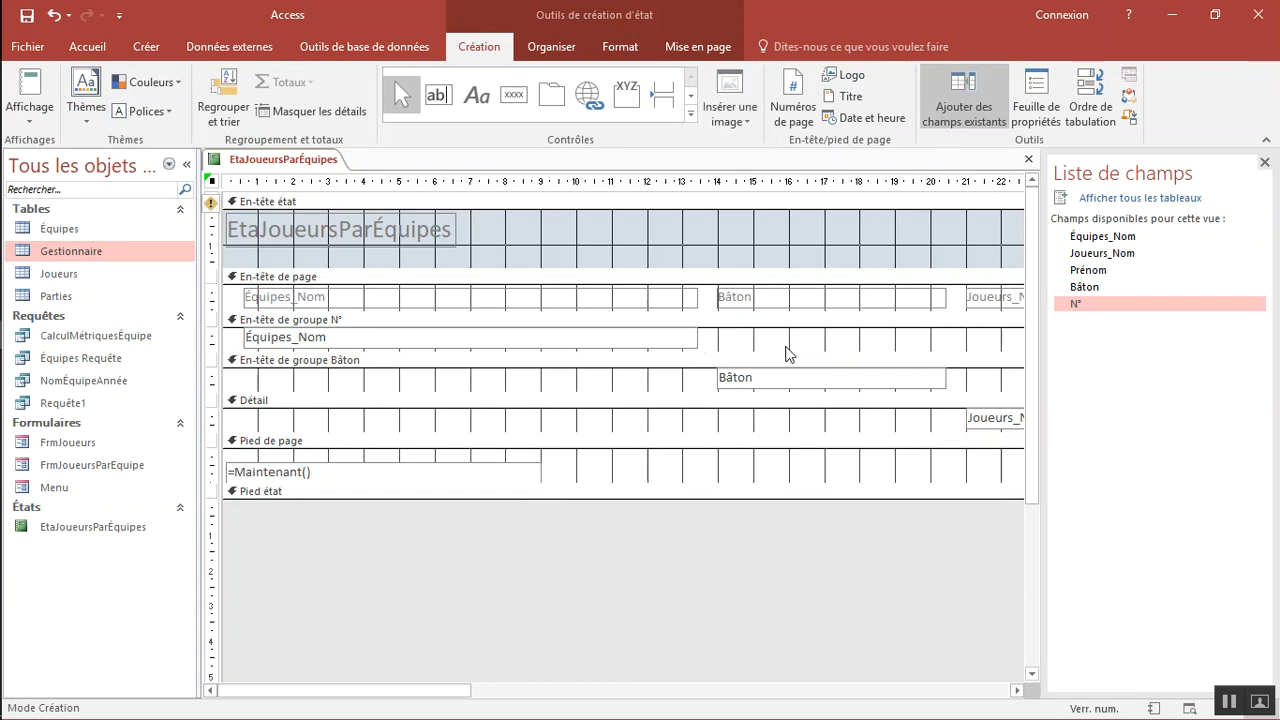
Examine the page header, the N° and Bâton group headers, the Détail section's fields and the page footer.
click(320, 280)
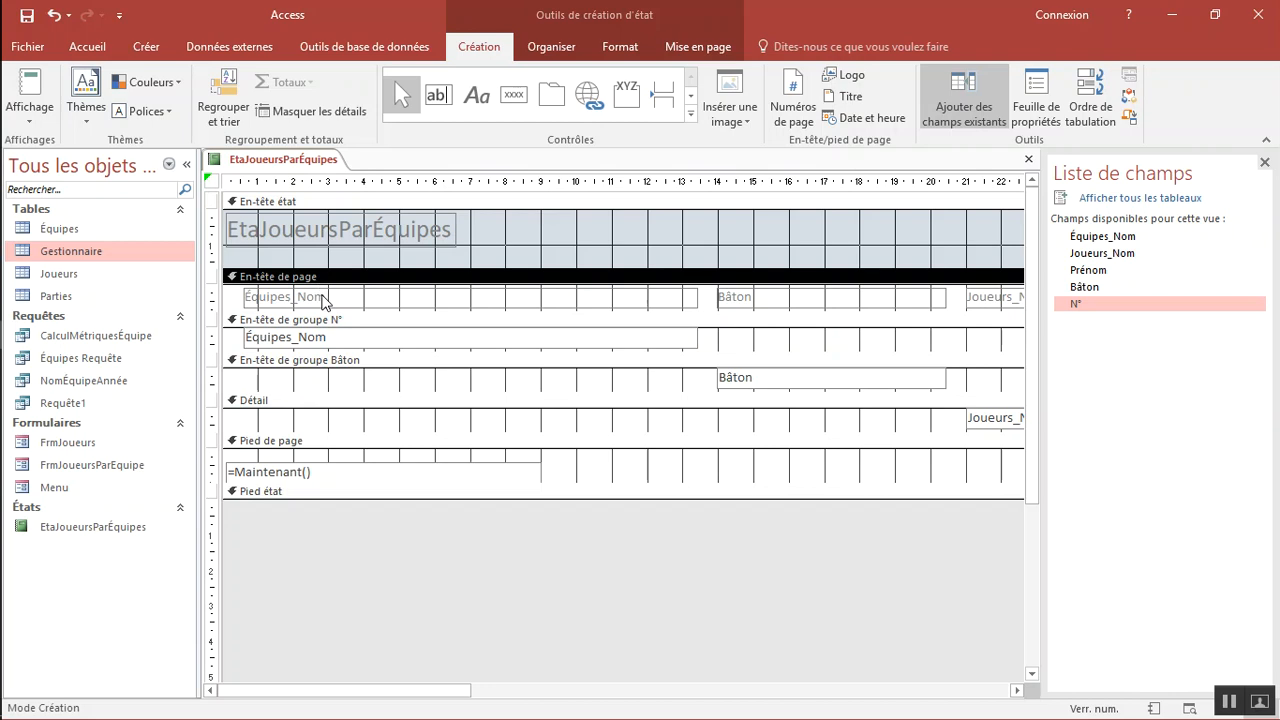
drag(366, 689, 325, 664)
click(266, 321)
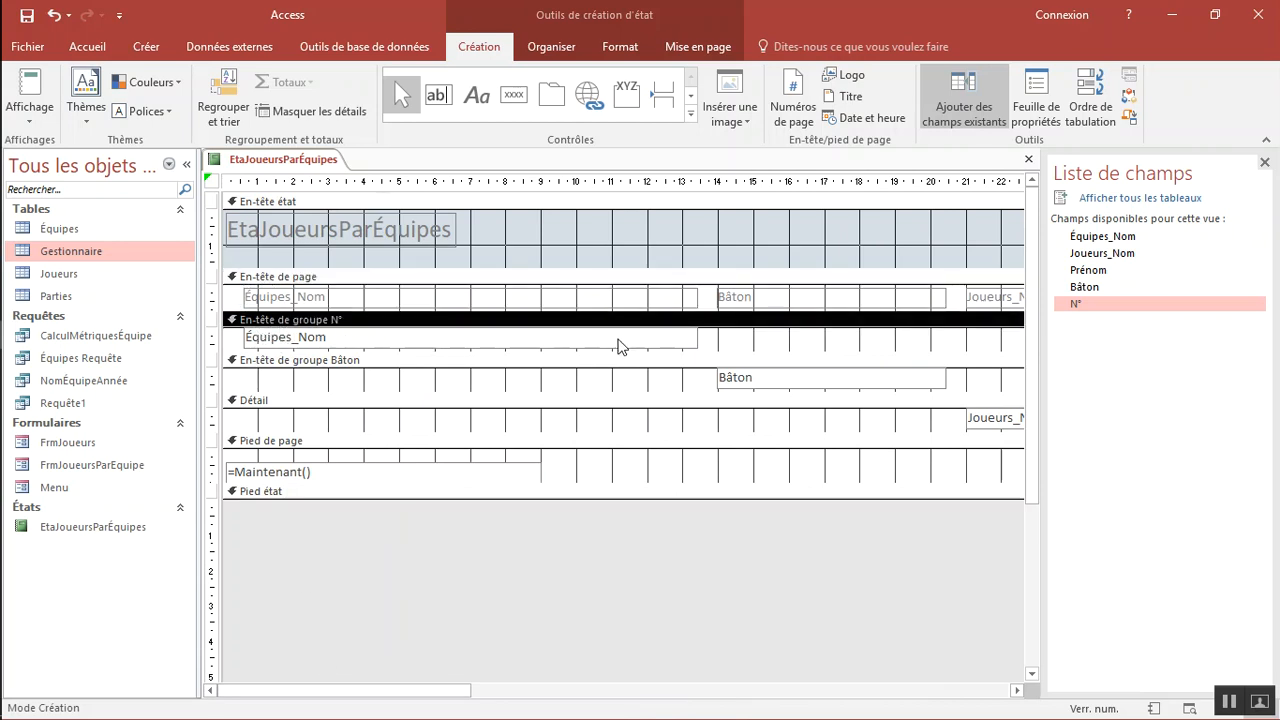
click(279, 362)
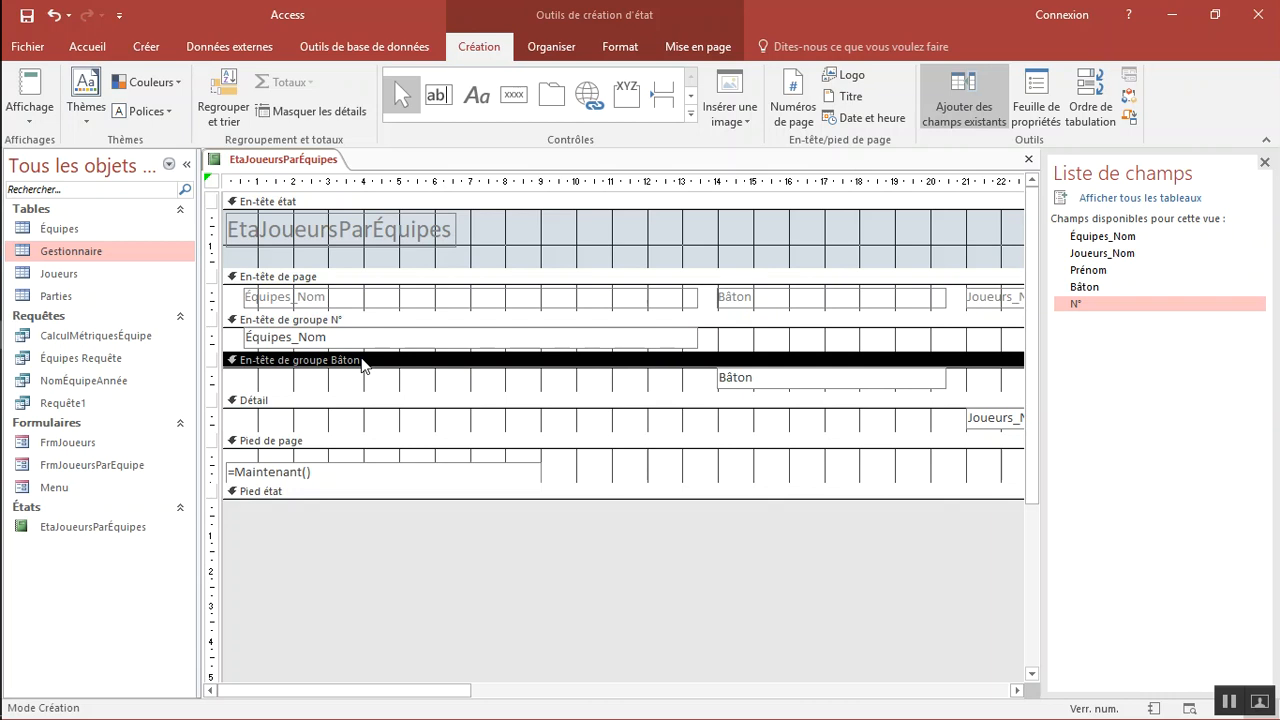
click(560, 379)
right_click(609, 384)
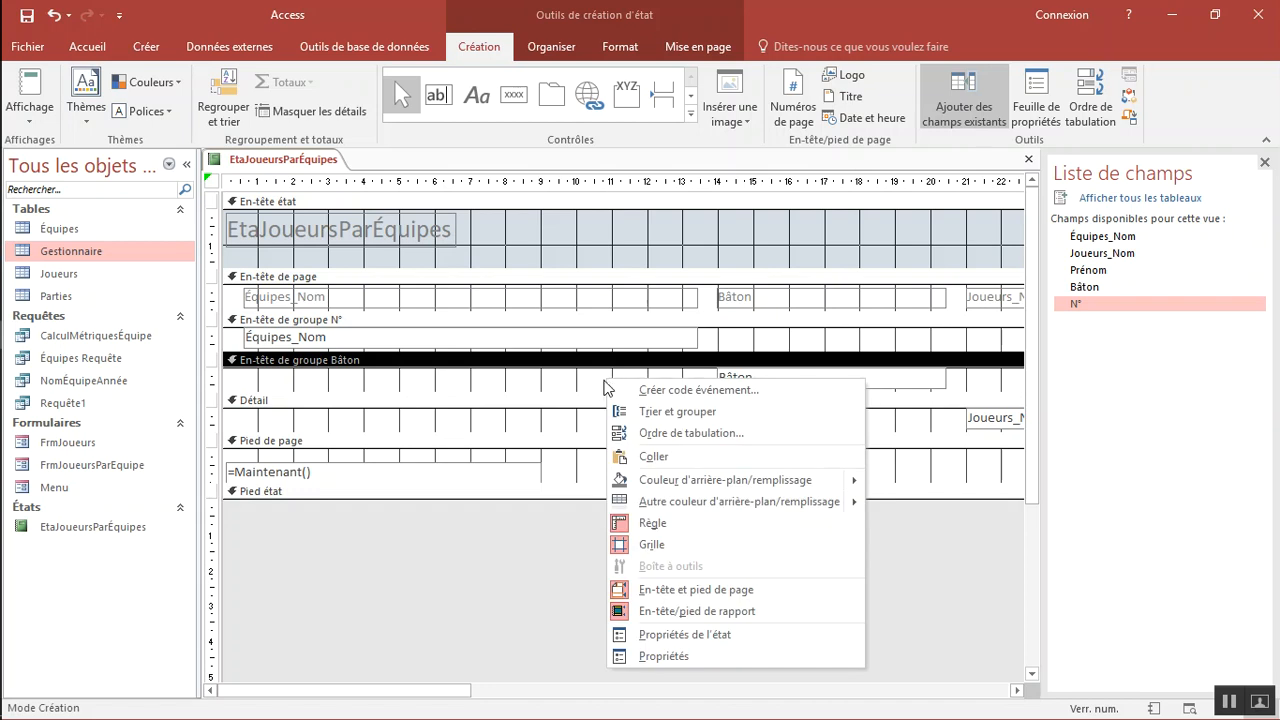
click(551, 387)
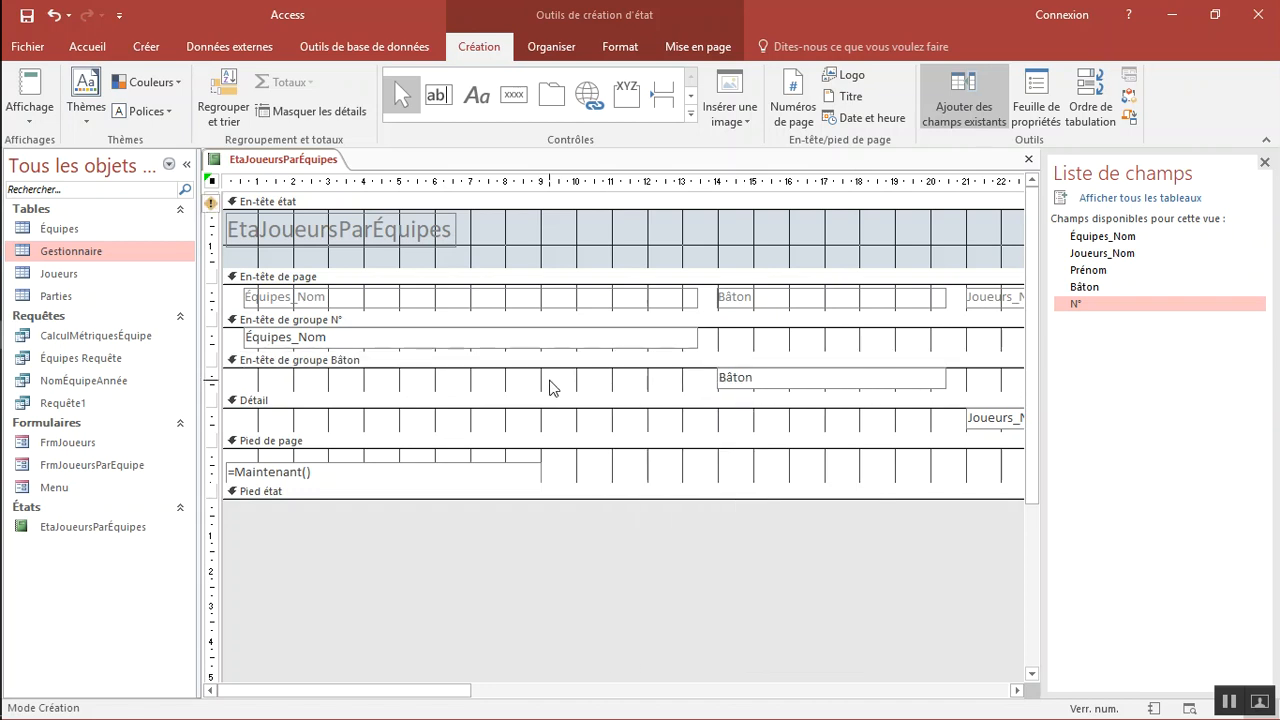
click(451, 410)
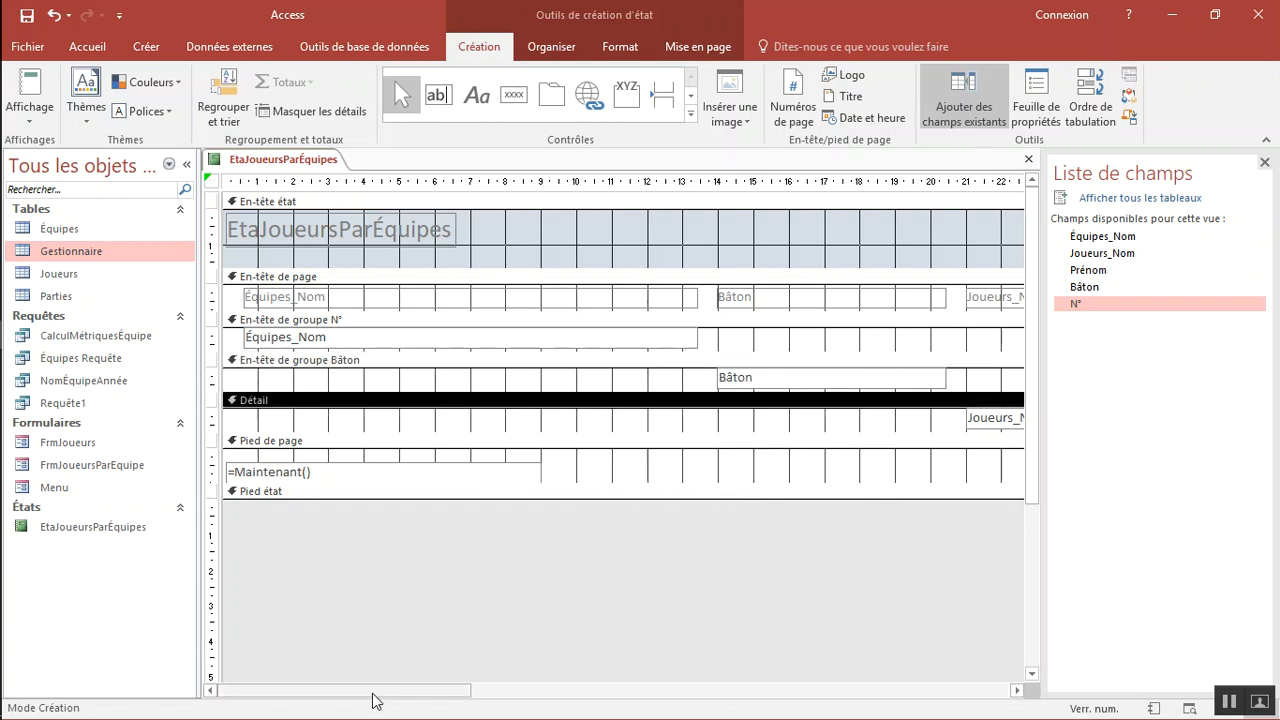
drag(371, 697, 688, 695)
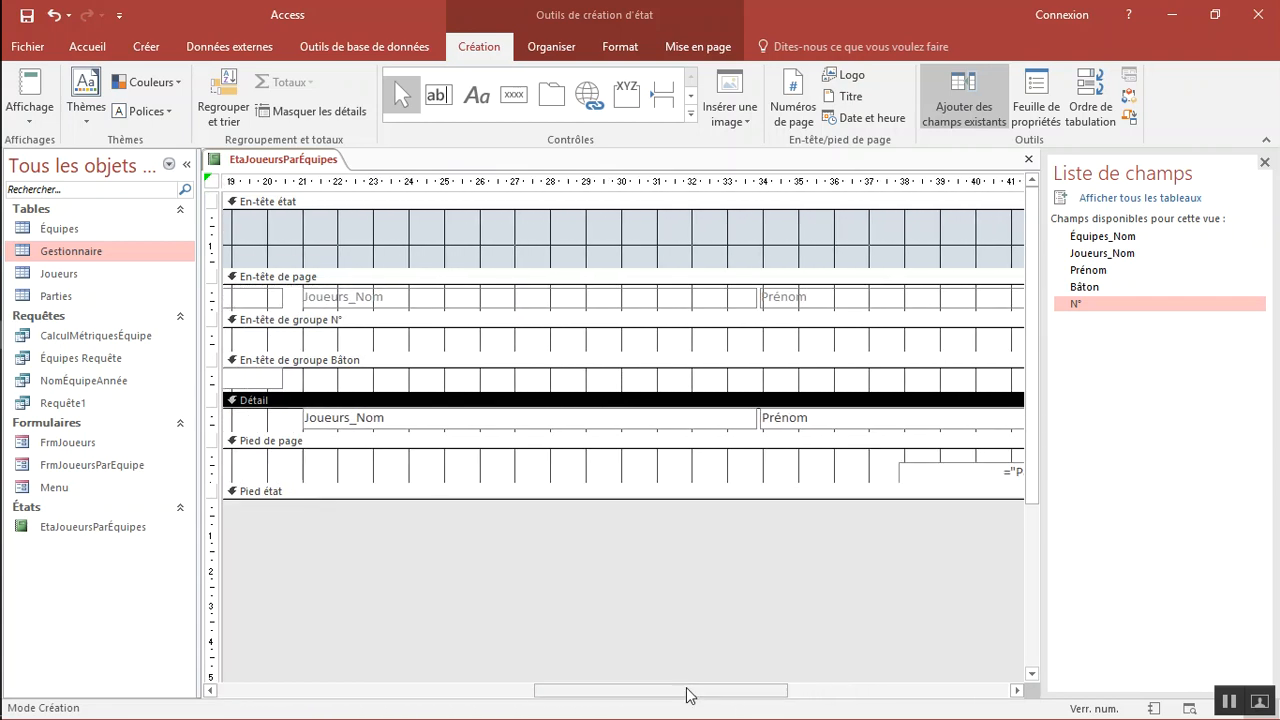
click(612, 421)
drag(604, 688, 250, 630)
click(347, 444)
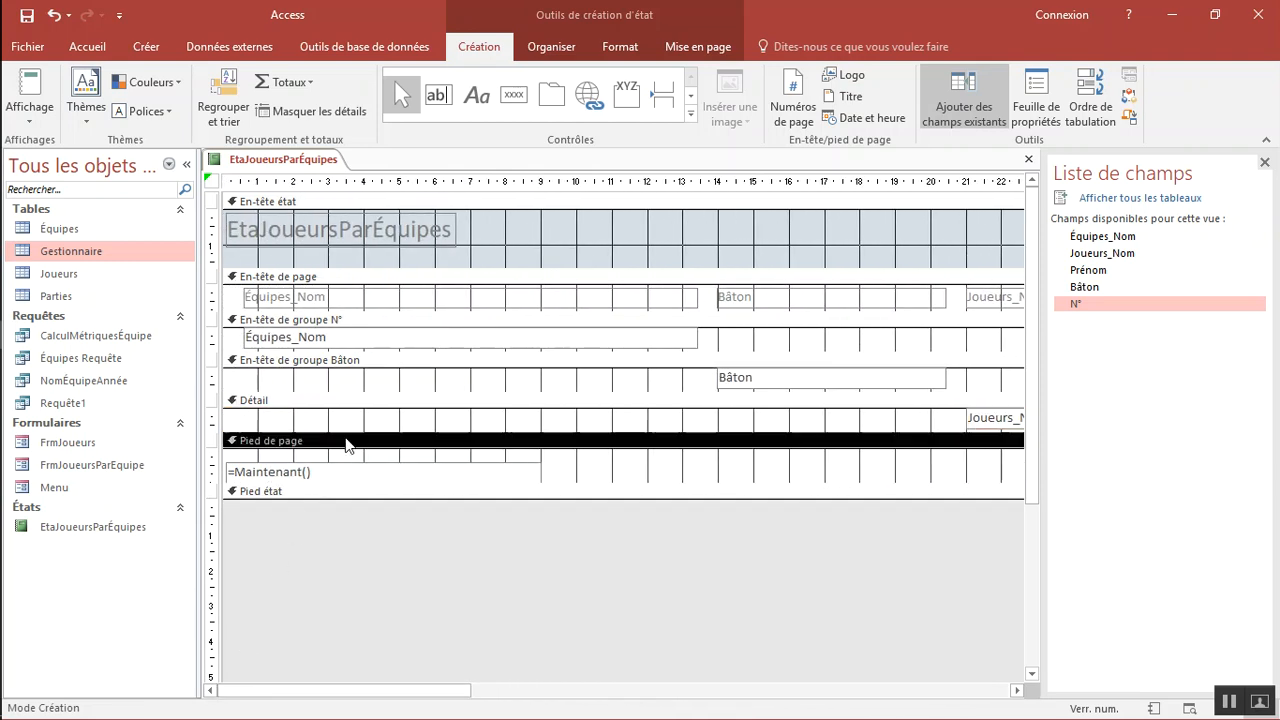
Expand the report footer section (Pied état) to a height of about 2.8 cm.
click(325, 492)
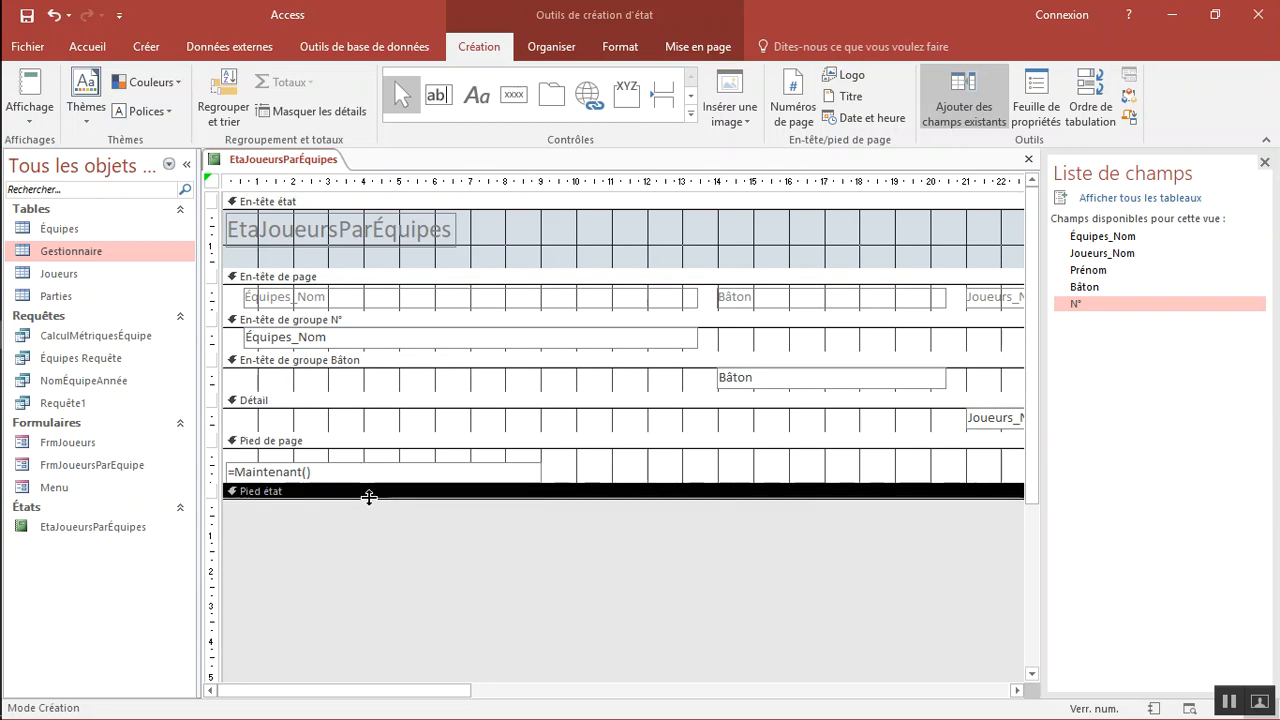
drag(369, 497, 366, 598)
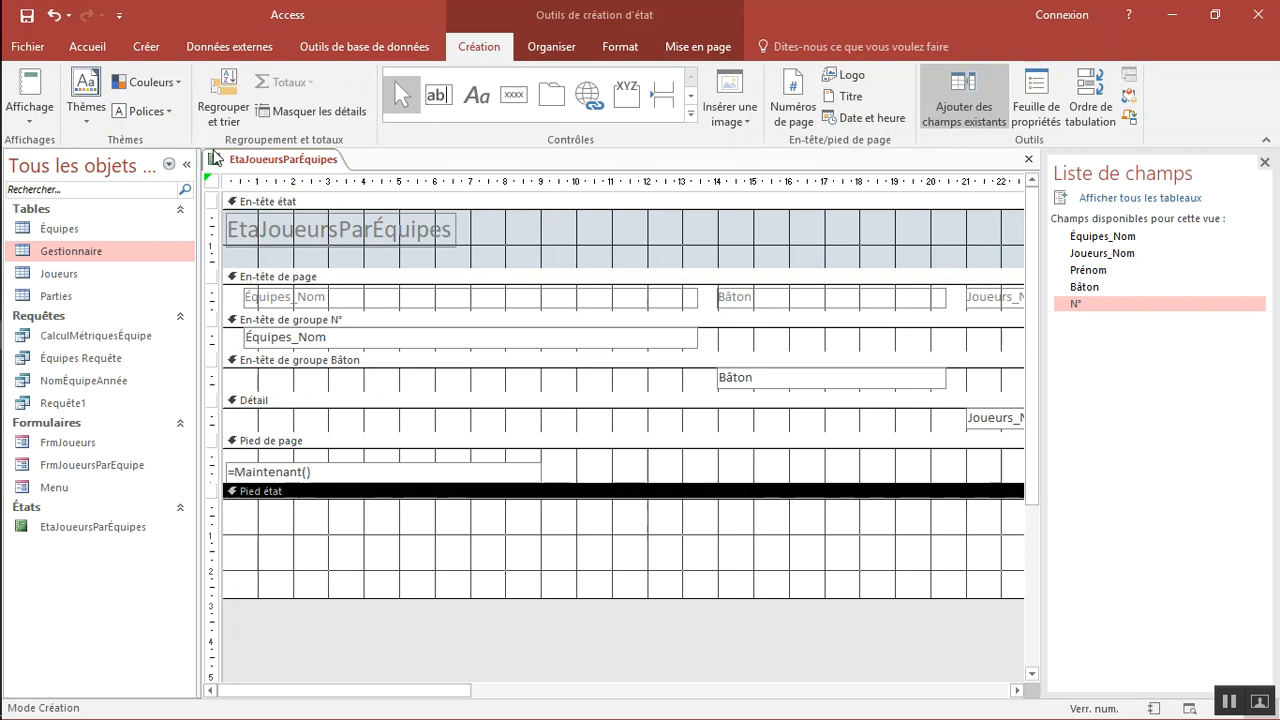
key(alt+Tab)
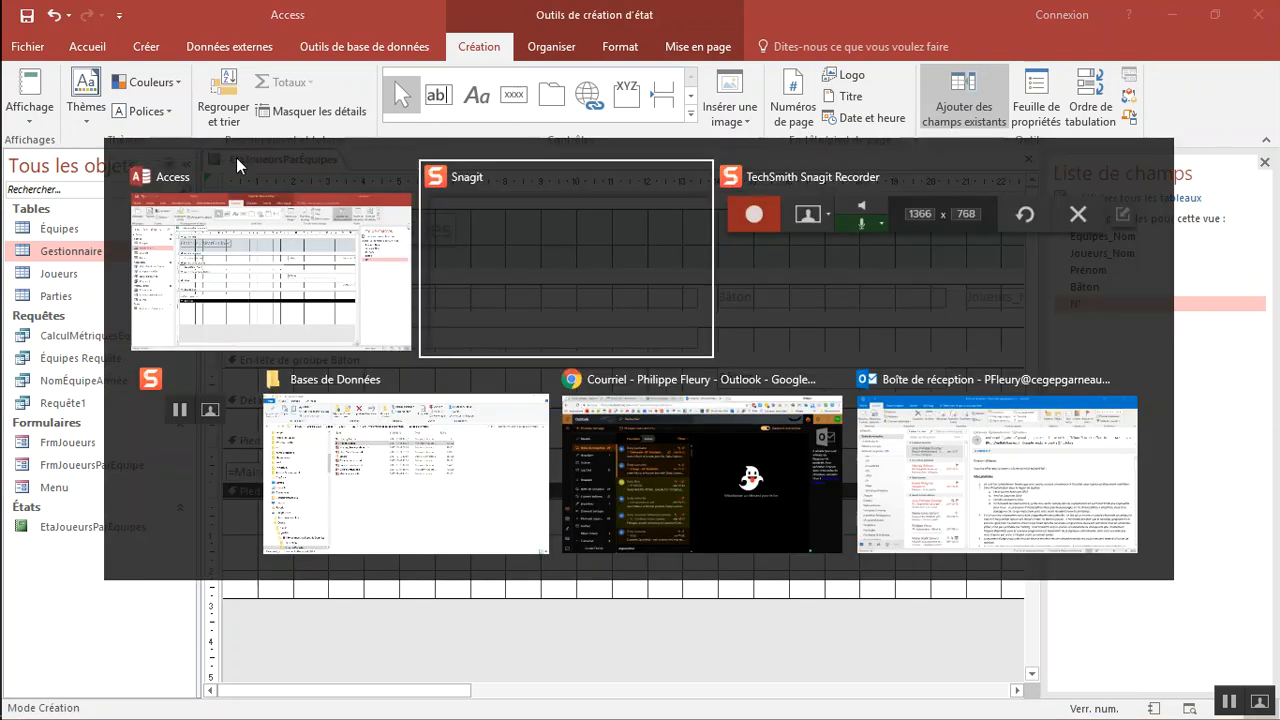